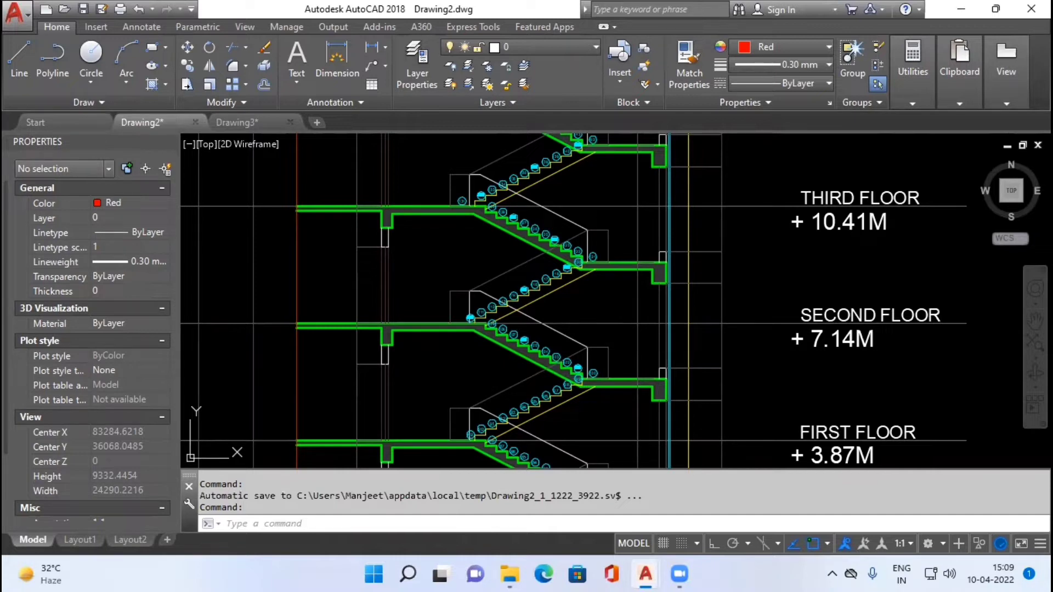
# - Start a polyline with the PL alias on the staircase section drawing
pyautogui.write('pl')
pyautogui.press('Return')
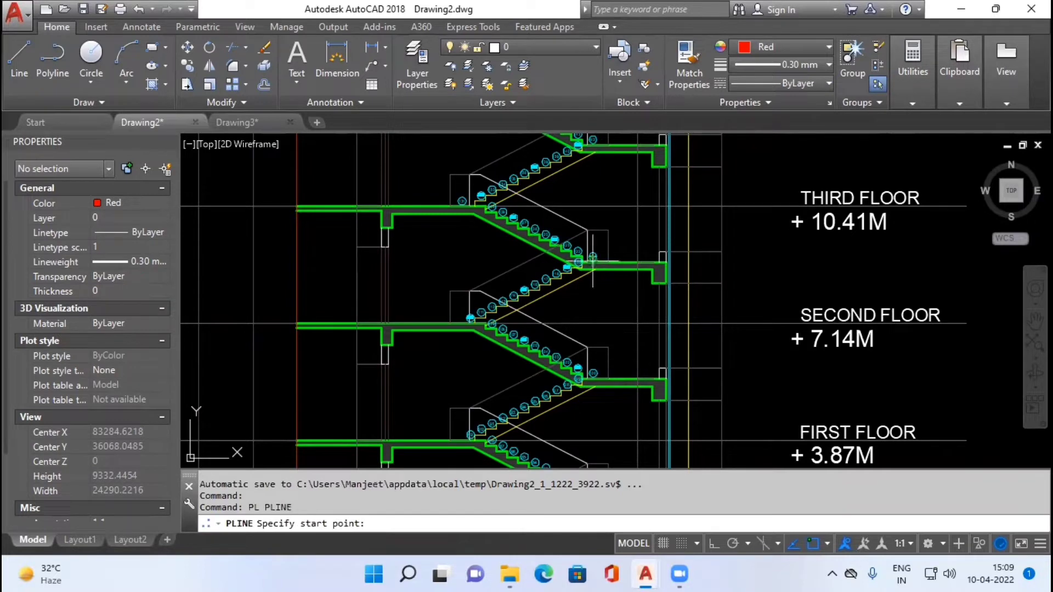
# - Trace the red outline up the upper landing slab and down the steps 130 to 124
pyautogui.scroll(4, 404, 184)
pyautogui.click(349, 264)
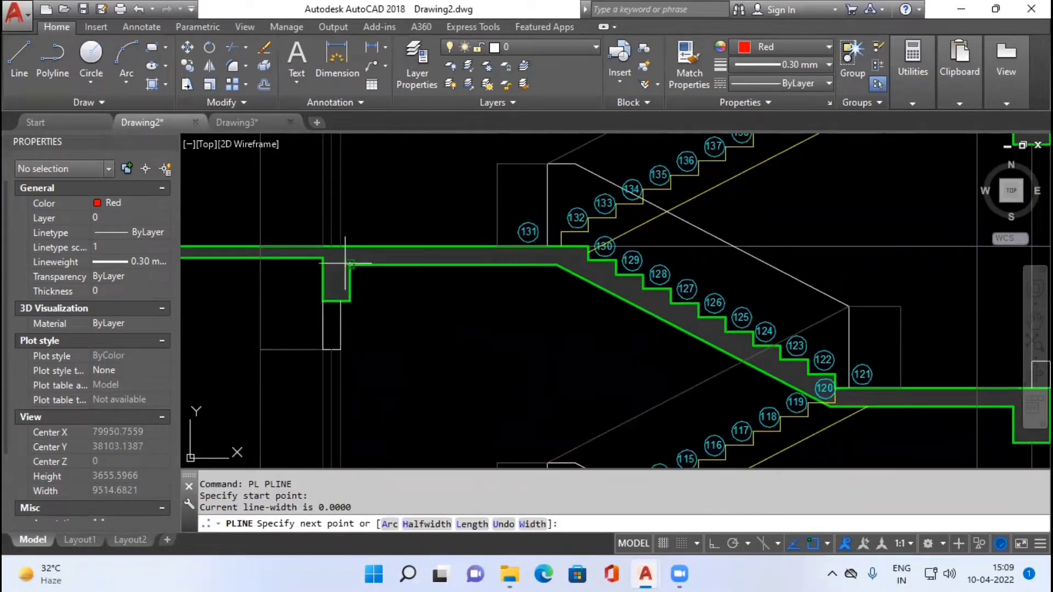
pyautogui.click(350, 246)
pyautogui.scroll(2, 551, 243)
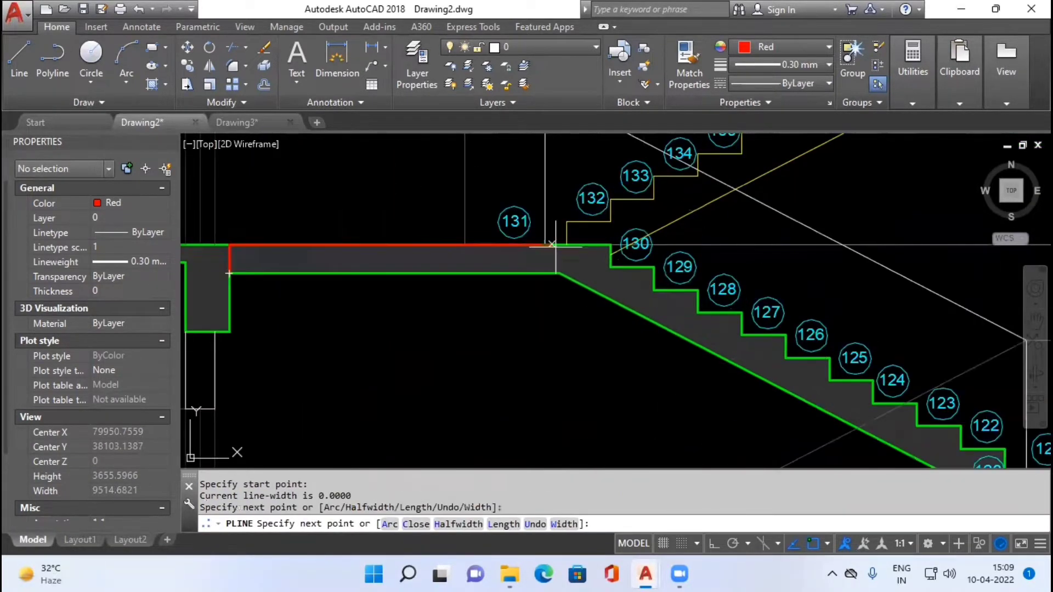
pyautogui.click(610, 244)
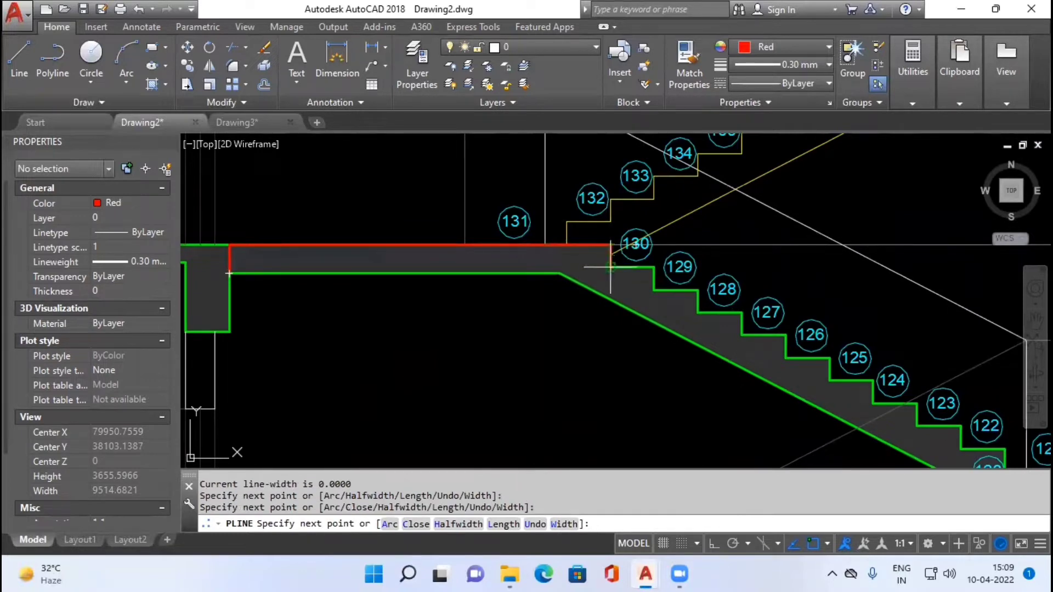
pyautogui.click(610, 267)
pyautogui.click(653, 267)
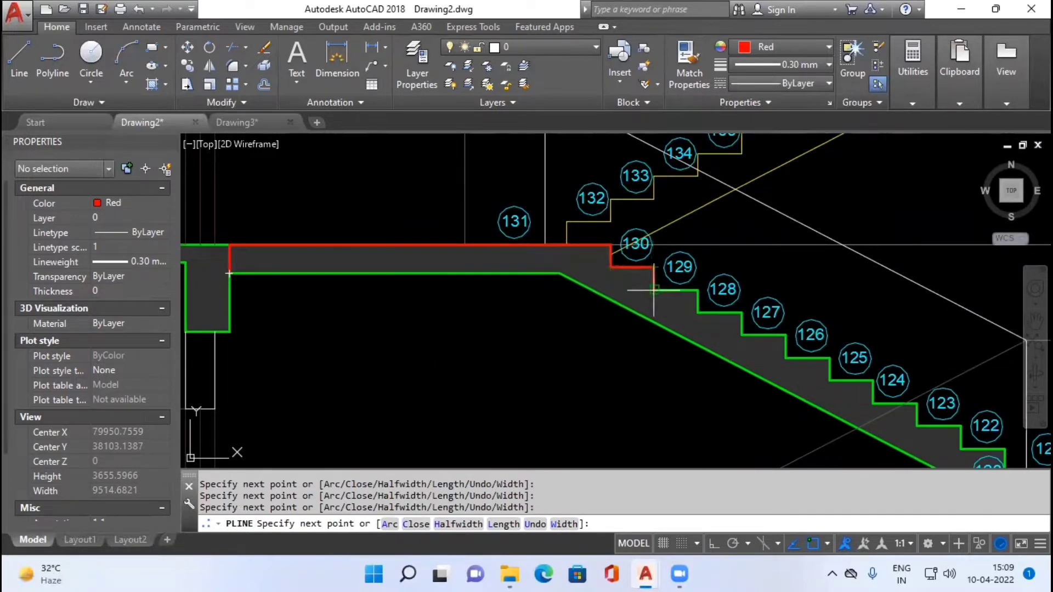
pyautogui.click(697, 290)
pyautogui.click(698, 312)
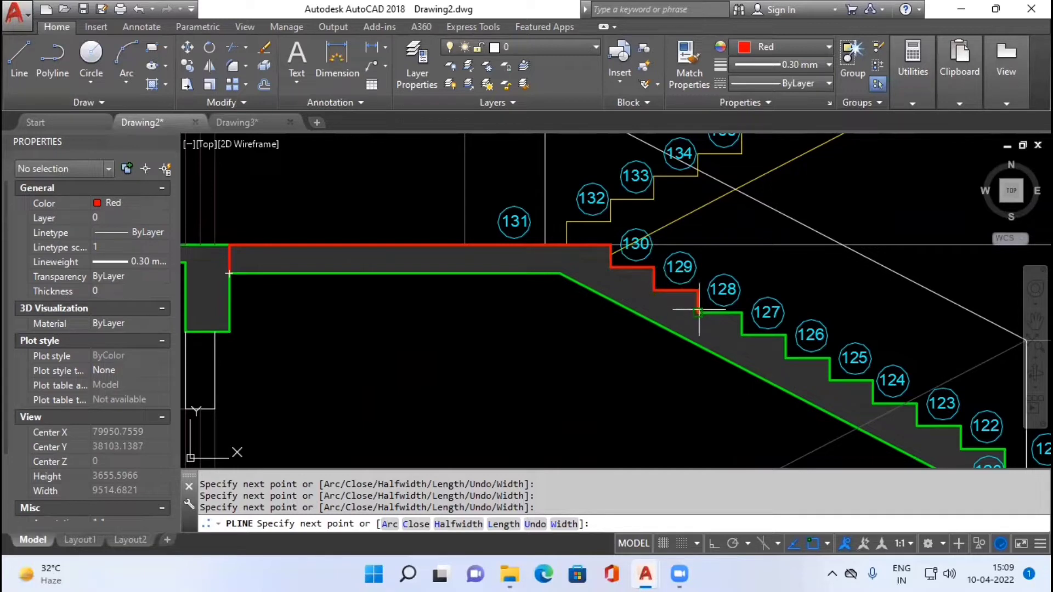
pyautogui.click(741, 313)
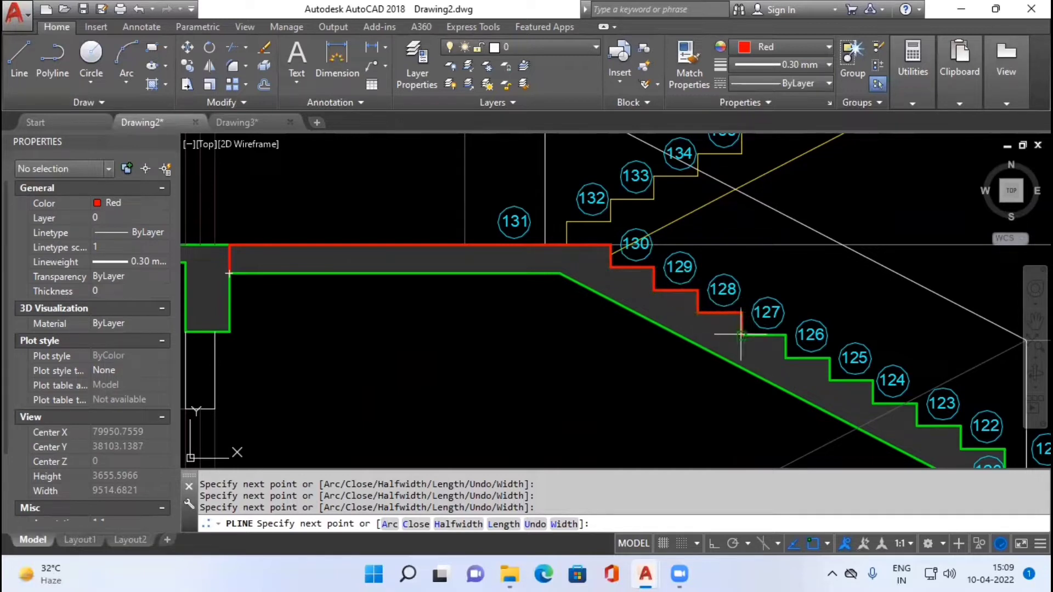
pyautogui.click(786, 358)
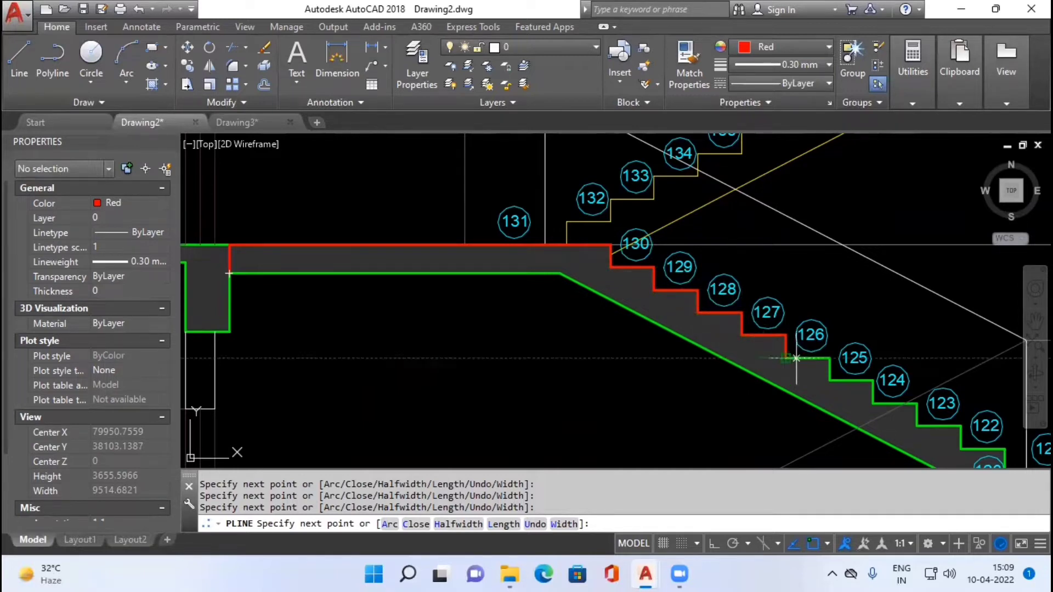
pyautogui.click(830, 380)
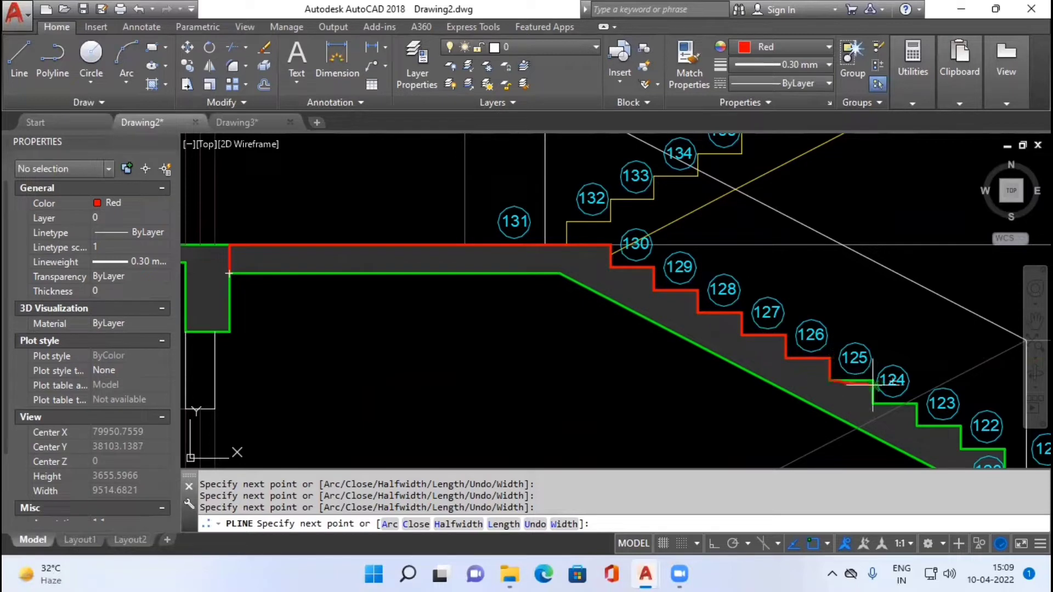
pyautogui.click(872, 380)
# - Continue tracing the steps down to 120, go around the lower landing, and close with C
pyautogui.moveTo(873, 380); pyautogui.dragTo(647, 322, button='middle')
pyautogui.click(648, 346)
pyautogui.click(692, 345)
pyautogui.click(692, 367)
pyautogui.click(736, 367)
pyautogui.click(736, 390)
pyautogui.click(780, 390)
pyautogui.click(780, 413)
pyautogui.moveTo(877, 430); pyautogui.dragTo(527, 350, button='middle')
pyautogui.click(714, 332)
pyautogui.click(714, 362)
pyautogui.click(422, 362)
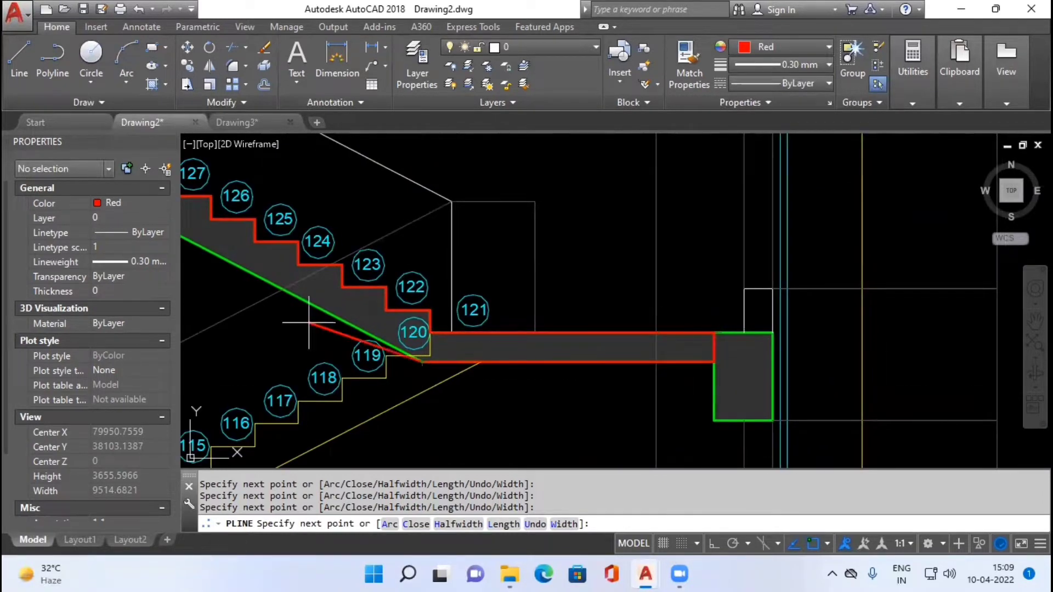
pyautogui.moveTo(219, 192); pyautogui.dragTo(628, 329, button='middle')
pyautogui.write('c')
pyautogui.press('Return')
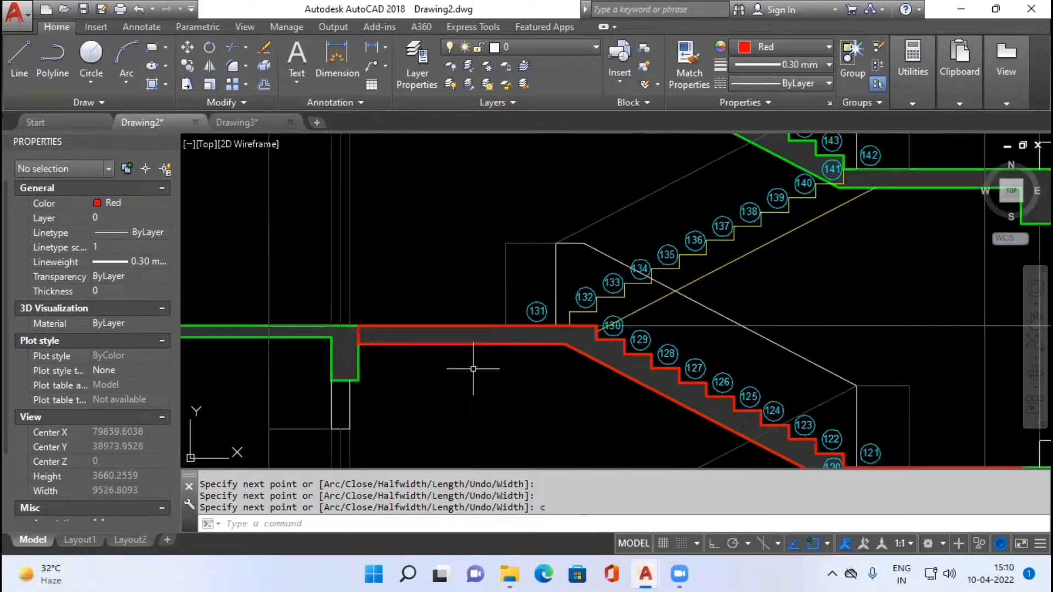
# - Select the closed red stair polyline and start COPY with CO
pyautogui.moveTo(536, 412); pyautogui.dragTo(451, 354, button='middle')
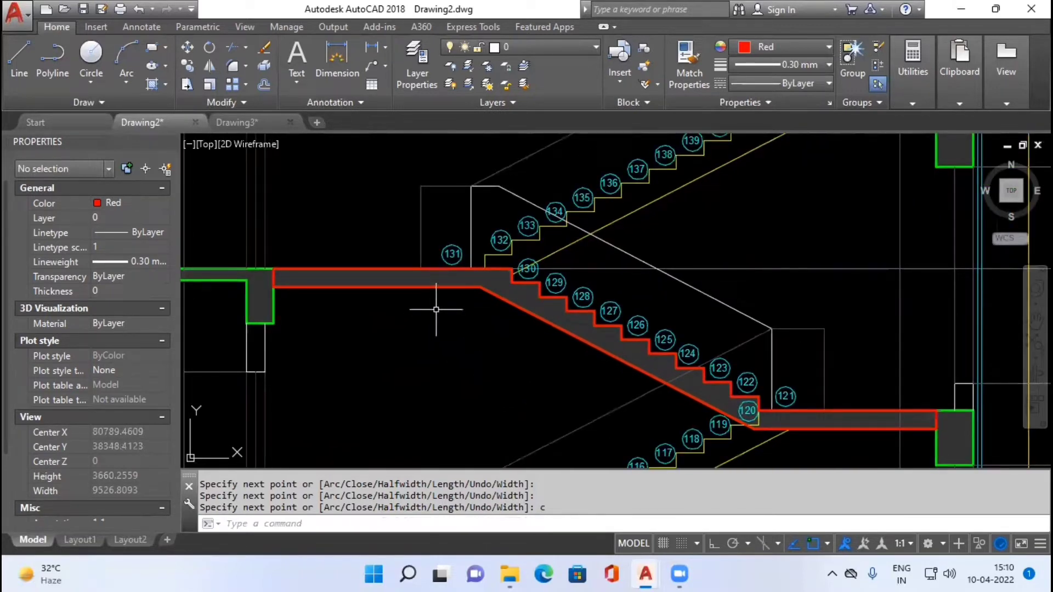
pyautogui.click(501, 289)
pyautogui.click(554, 351)
pyautogui.write('c')
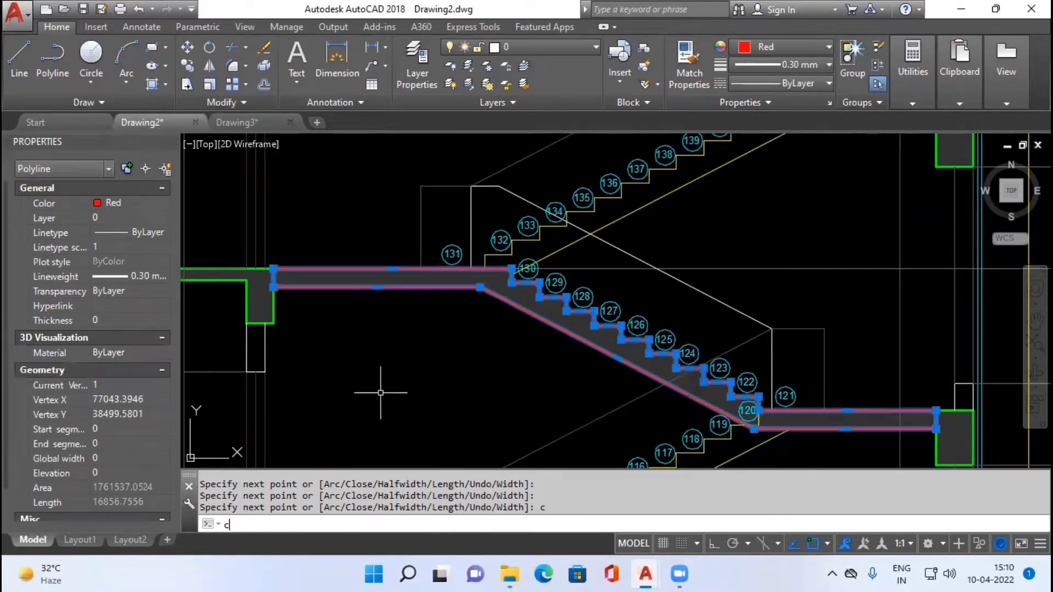
pyautogui.write('o')
pyautogui.press('Return')
# - Drop a copy of the red stair outline in the empty space right of the building section
pyautogui.click(332, 346)
pyautogui.scroll(-6, 454, 360)
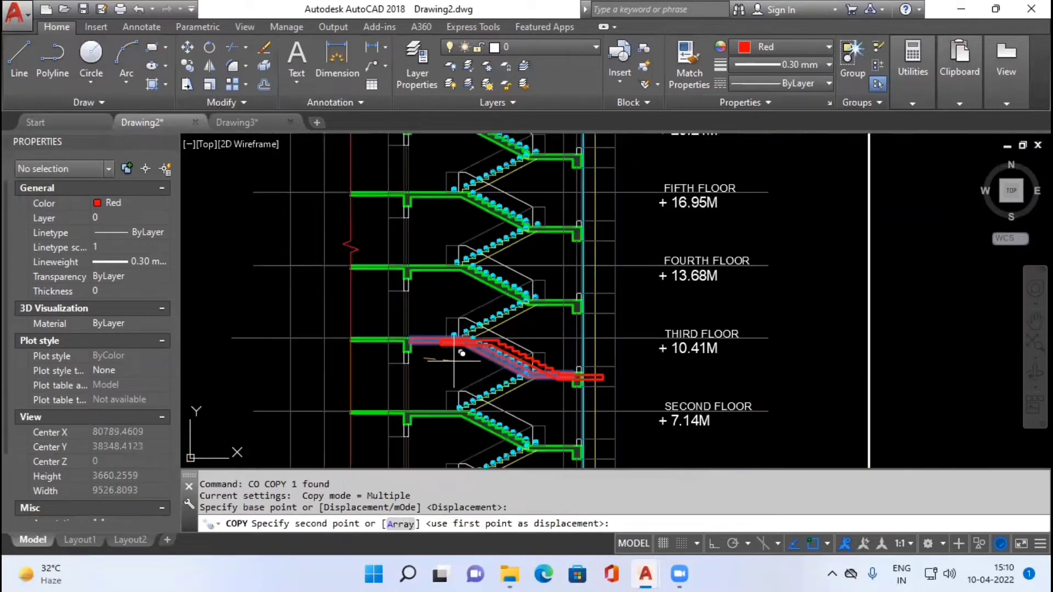
pyautogui.scroll(-2, 459, 359)
pyautogui.click(765, 369)
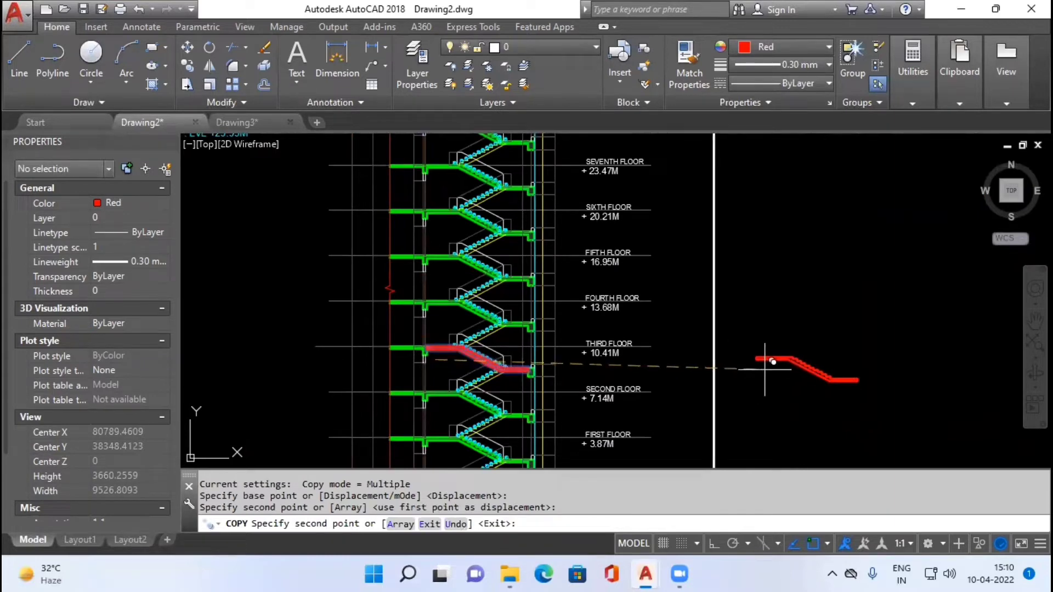
pyautogui.press('Escape')
pyautogui.scroll(5, 845, 382)
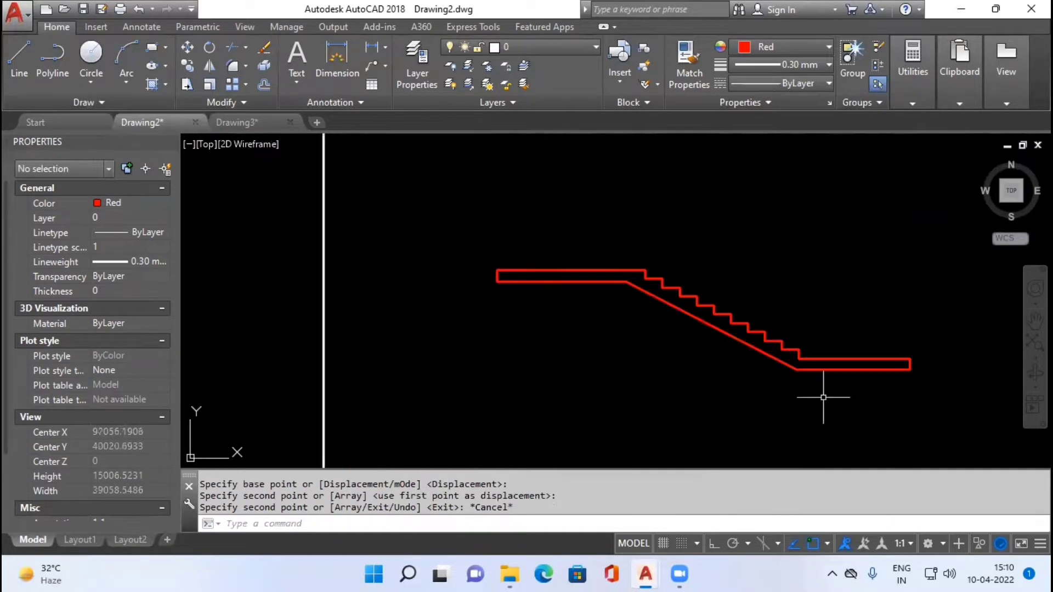
pyautogui.moveTo(799, 390); pyautogui.dragTo(747, 414, button='middle')
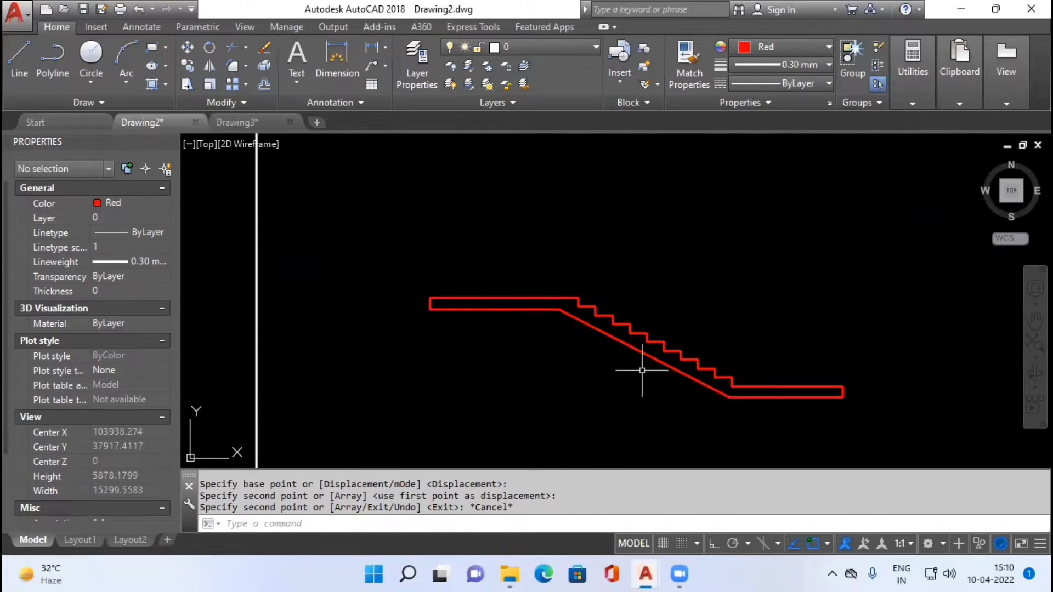
pyautogui.scroll(-6, 606, 336)
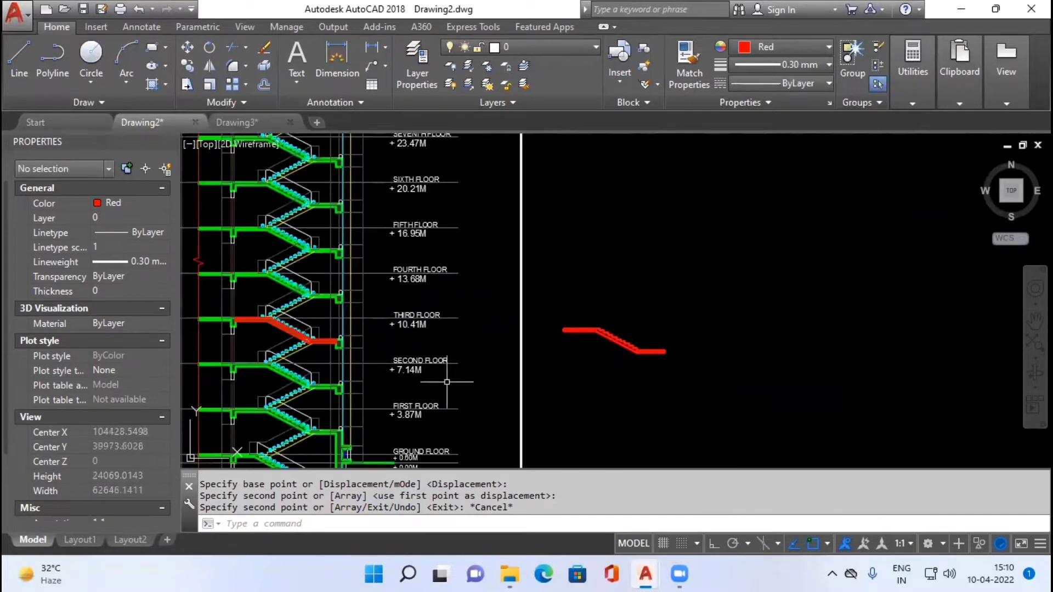
pyautogui.moveTo(488, 351); pyautogui.dragTo(954, 348, button='middle')
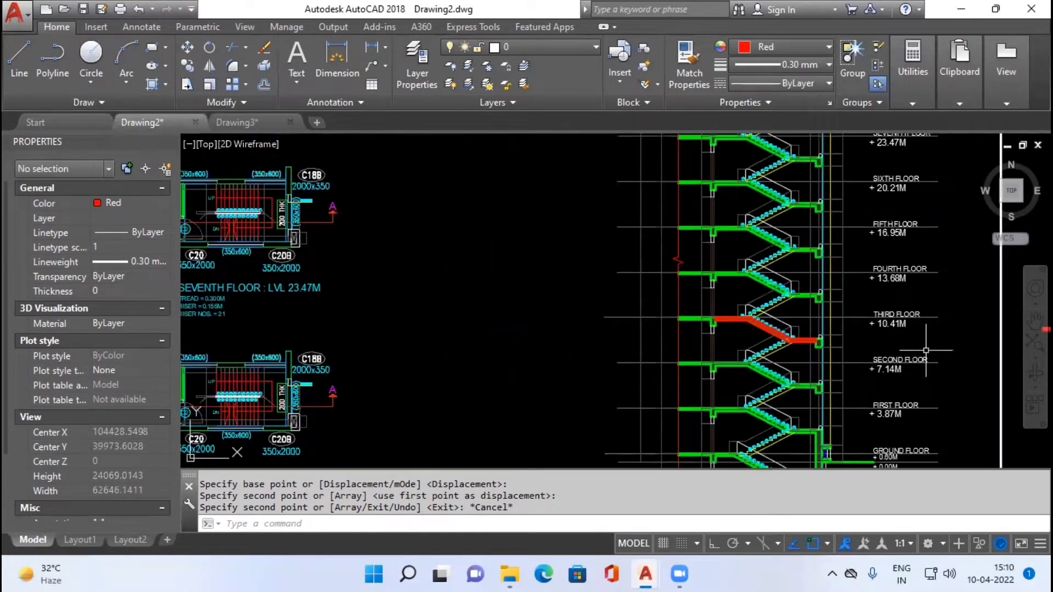
pyautogui.scroll(-2, 470, 346)
pyautogui.scroll(6, 325, 378)
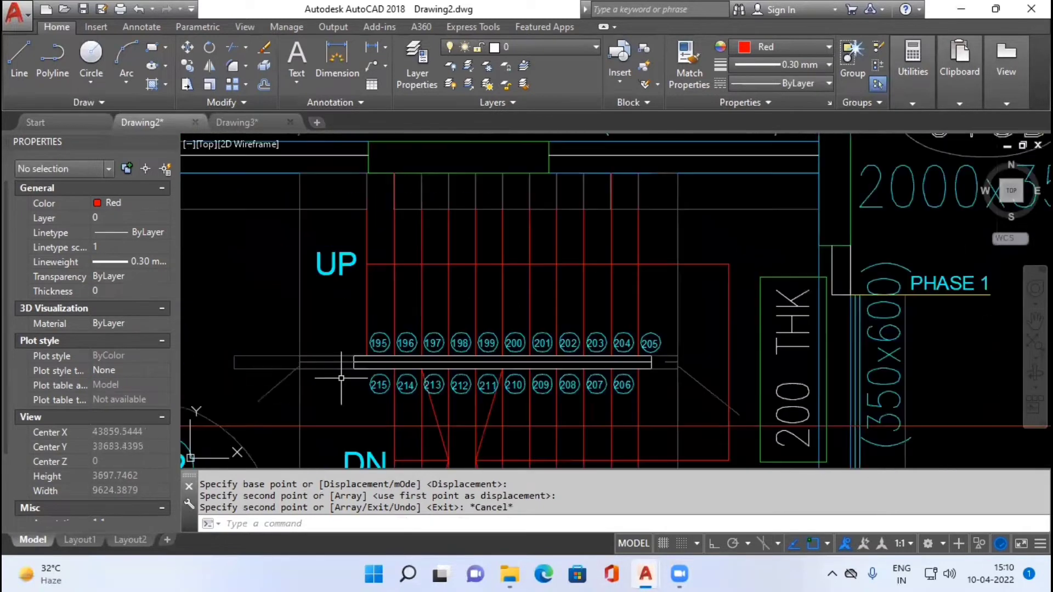
pyautogui.moveTo(345, 376); pyautogui.dragTo(427, 373, button='middle')
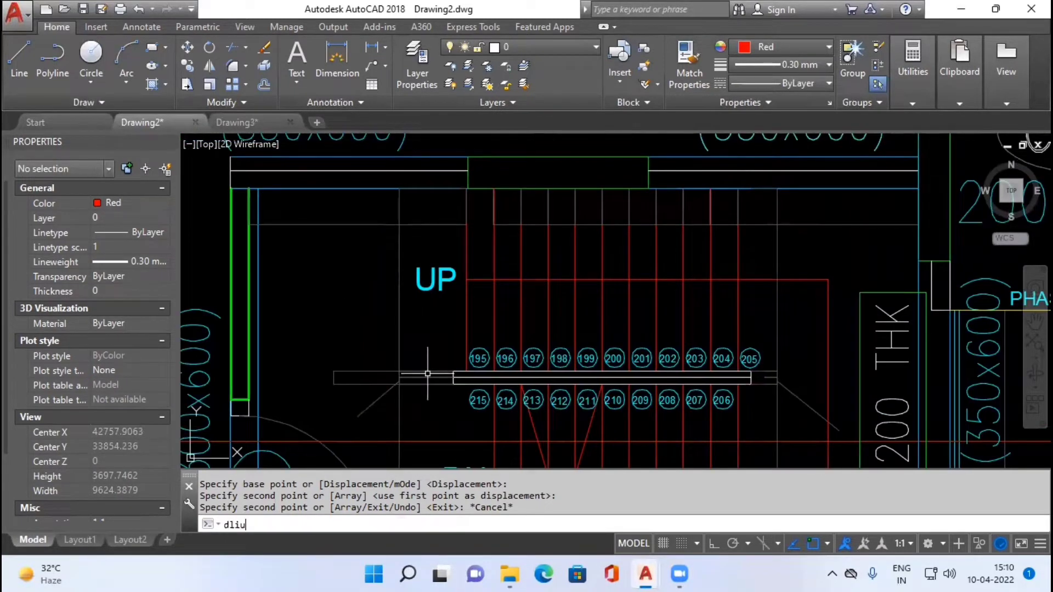
pyautogui.press('BackSpace')
pyautogui.press('Return')
pyautogui.scroll(3, 439, 378)
pyautogui.click(453, 378)
pyautogui.scroll(-6, 453, 378)
pyautogui.scroll(3, 448, 271)
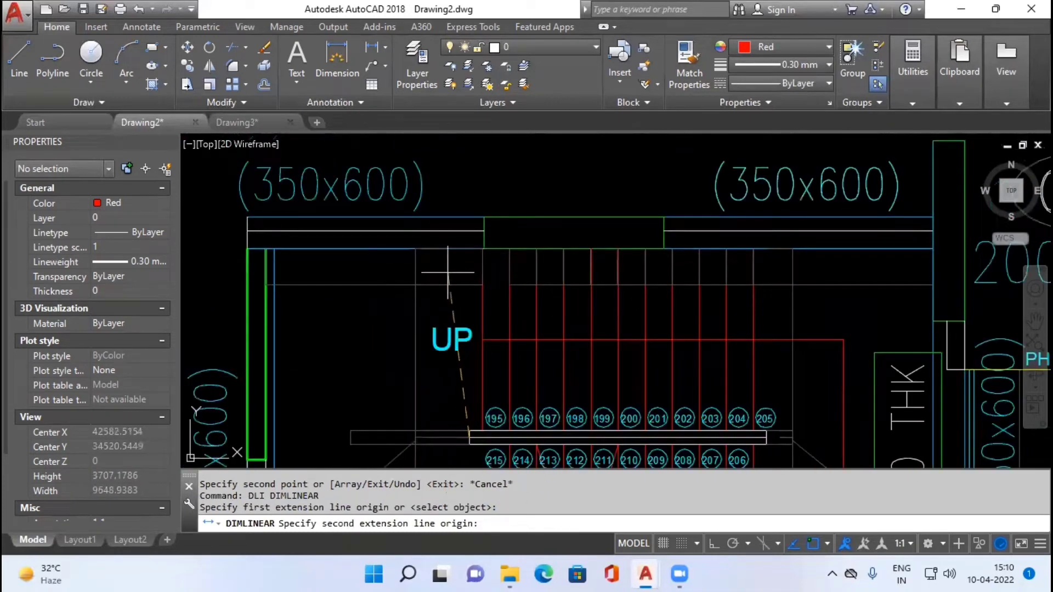
pyautogui.moveTo(449, 266); pyautogui.dragTo(474, 224, button='middle')
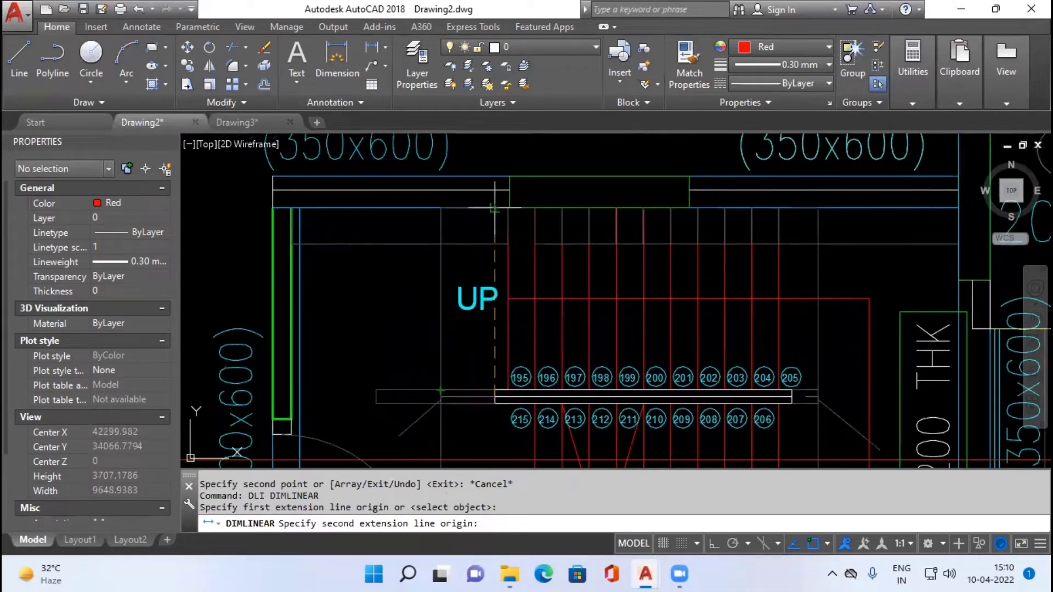
pyautogui.click(494, 208)
pyautogui.click(410, 295)
pyautogui.scroll(5, 391, 324)
pyautogui.click(391, 324)
pyautogui.click(357, 237)
pyautogui.scroll(3, 345, 291)
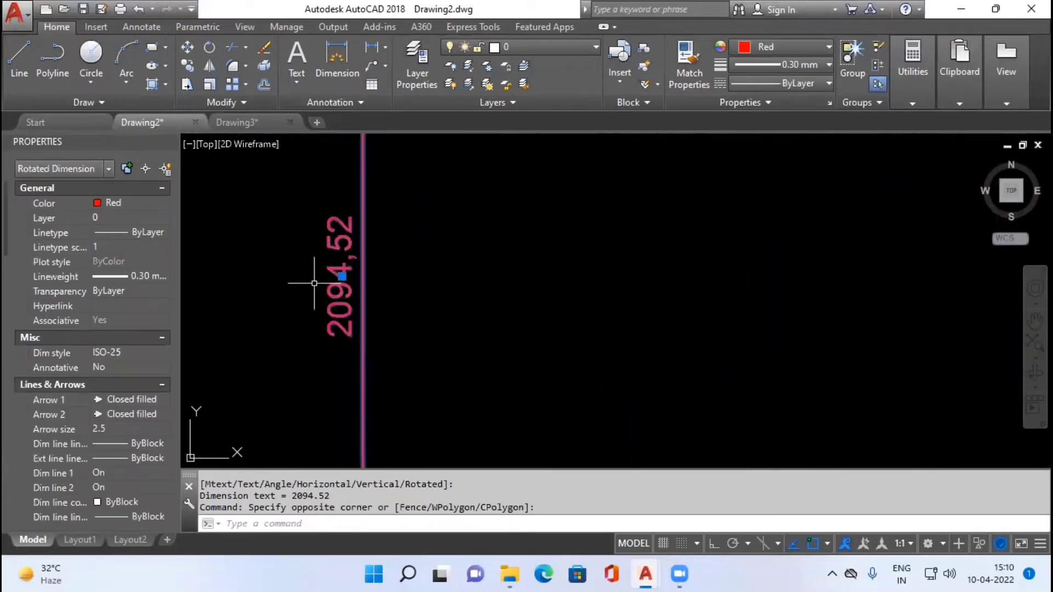
pyautogui.press('Escape')
pyautogui.click(399, 310)
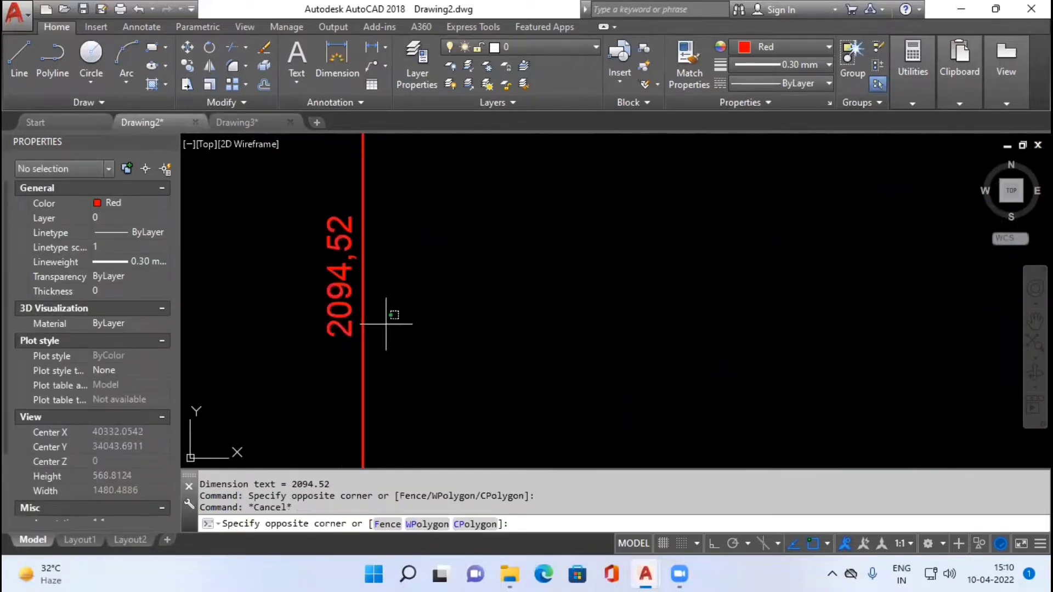
pyautogui.click(343, 311)
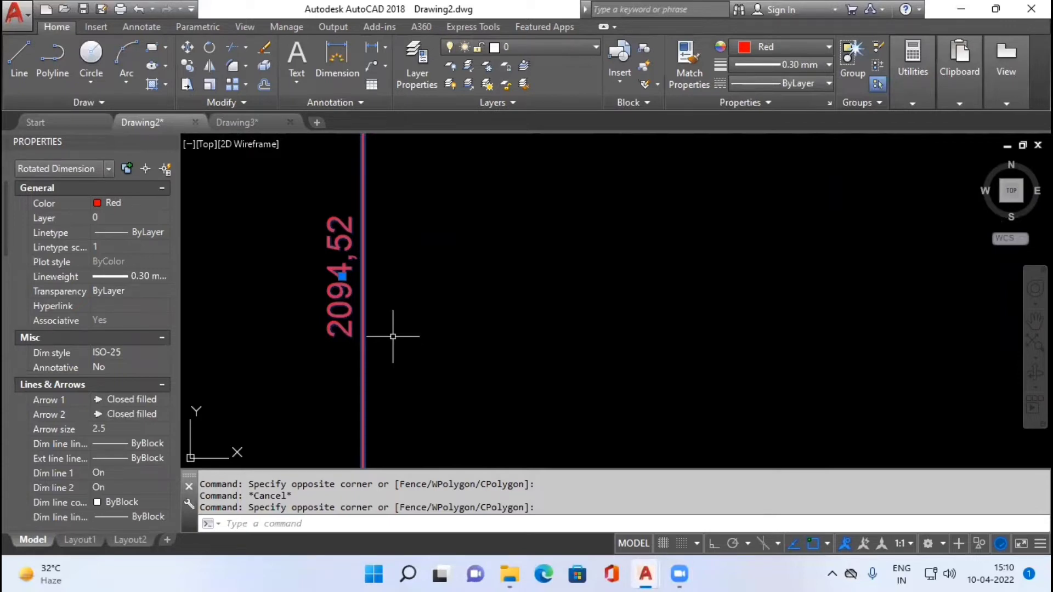
pyautogui.press('Delete')
pyautogui.scroll(-10, 392, 336)
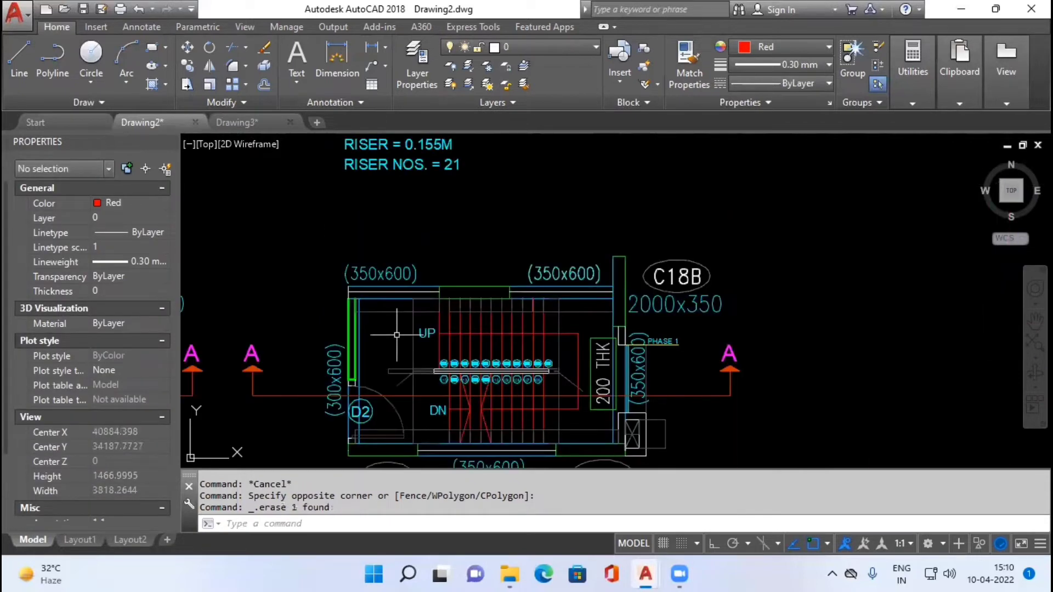
# - Send the copied outline's area 1761537.0524 to QuickCalc and divide by 10^6, giving 1.76153705
pyautogui.scroll(-3, 393, 337)
pyautogui.scroll(4, 505, 306)
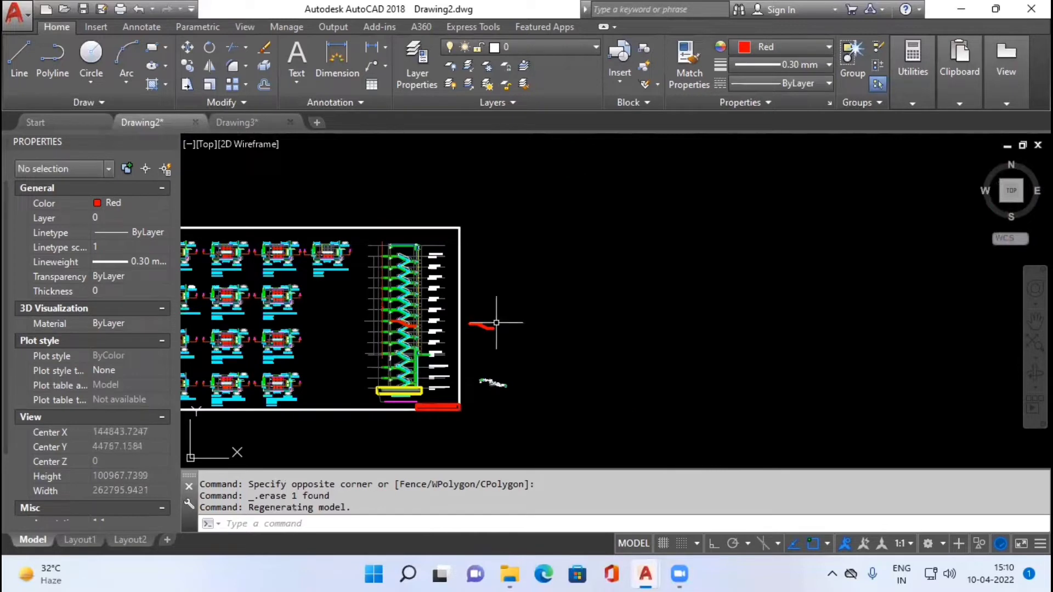
pyautogui.scroll(4, 460, 332)
pyautogui.scroll(3, 460, 332)
pyautogui.scroll(3, 440, 336)
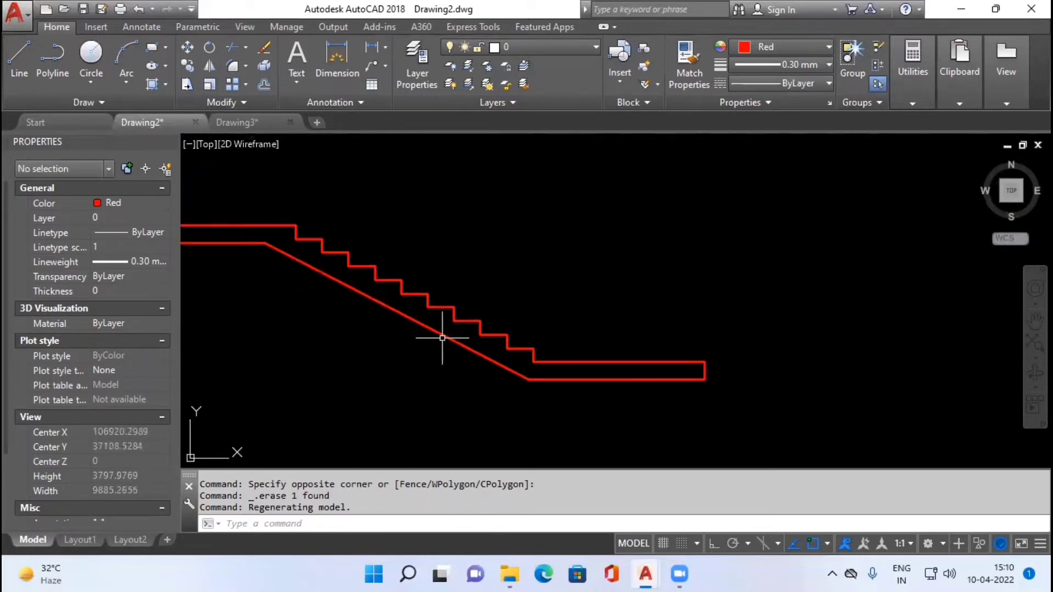
pyautogui.moveTo(416, 371); pyautogui.dragTo(555, 348, button='middle')
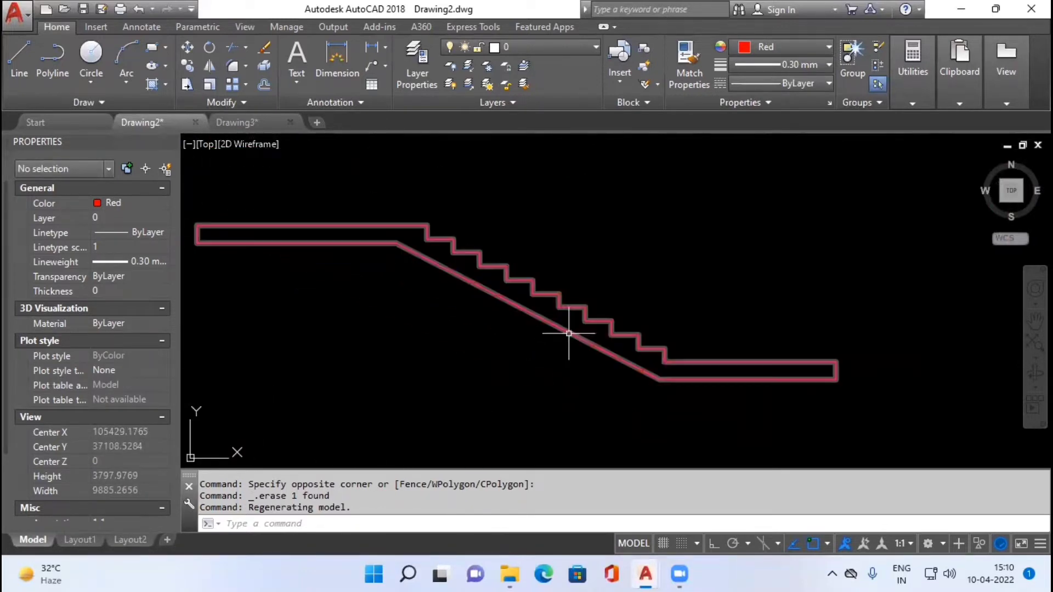
pyautogui.click(570, 332)
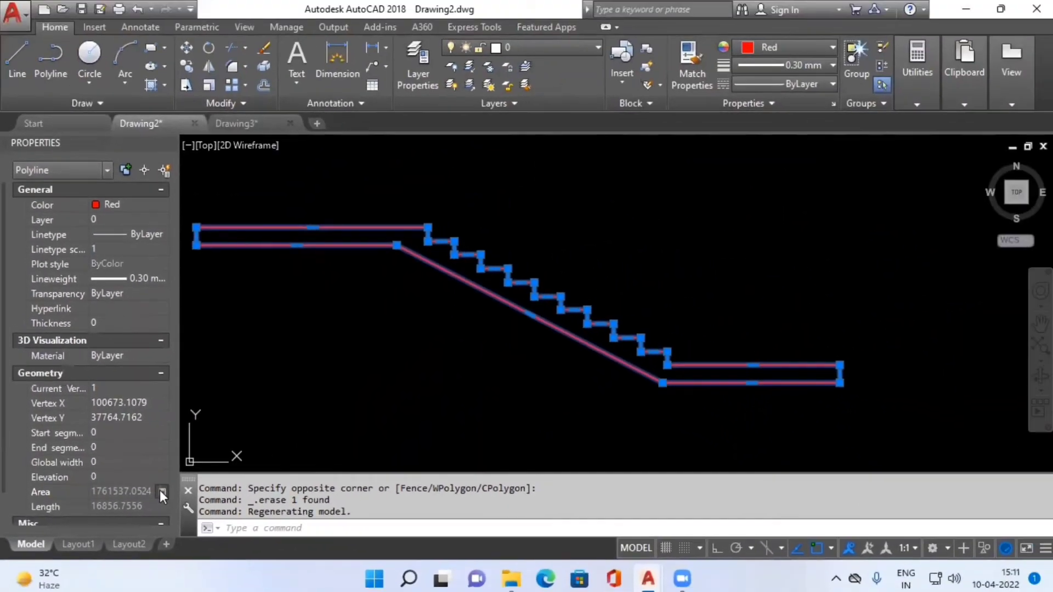
pyautogui.click(235, 475)
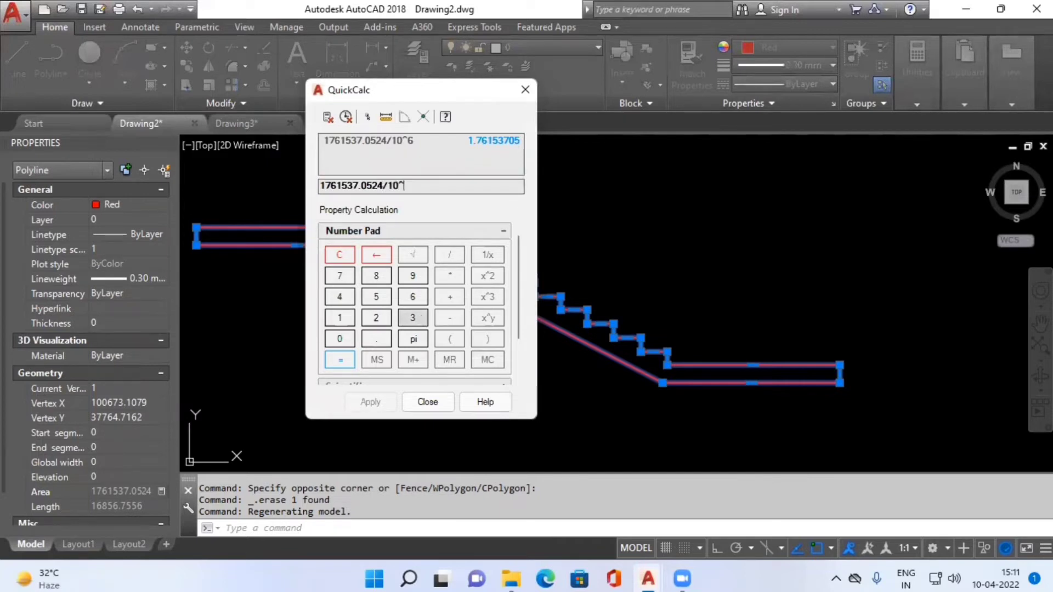
pyautogui.press('Return')
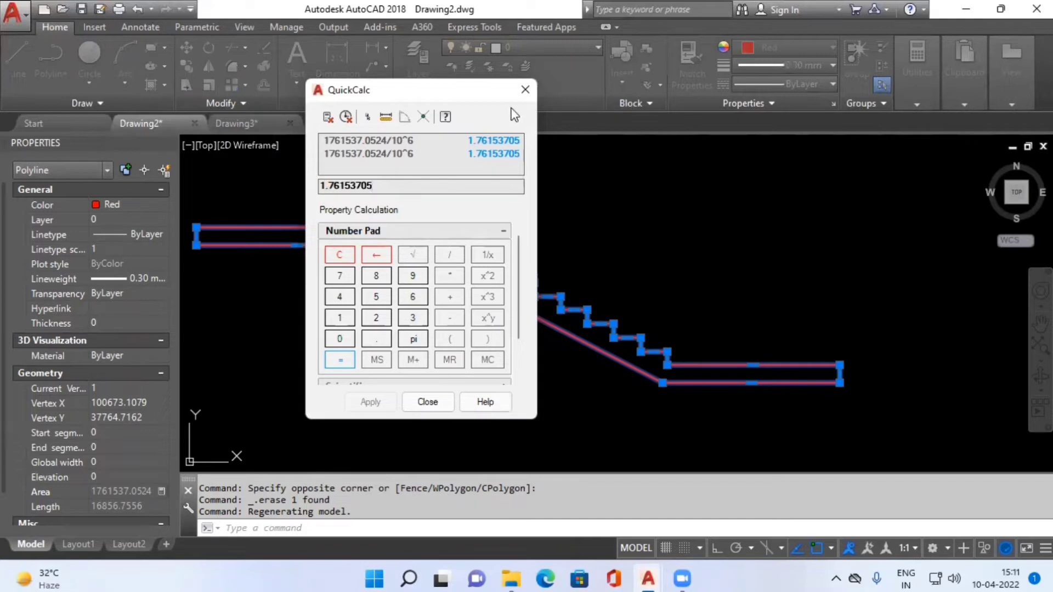
pyautogui.click(524, 88)
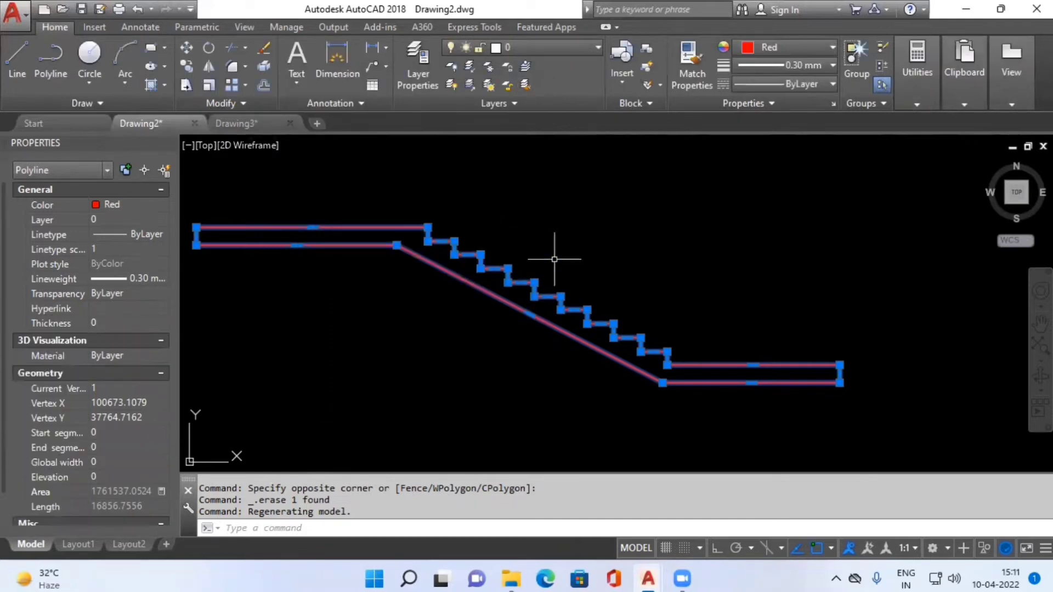
pyautogui.press('Escape')
# - Evaluate 1.76*2*2.095 with 'CAL to get 7.3744, then pan to the floor-level labels
pyautogui.write("'c")
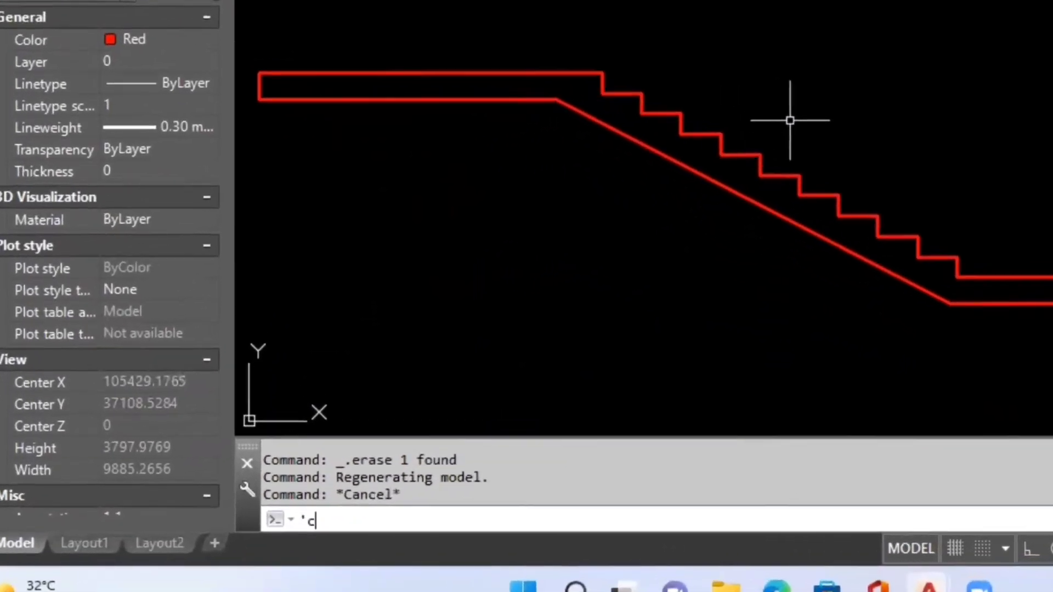
pyautogui.write('al')
pyautogui.press('Return')
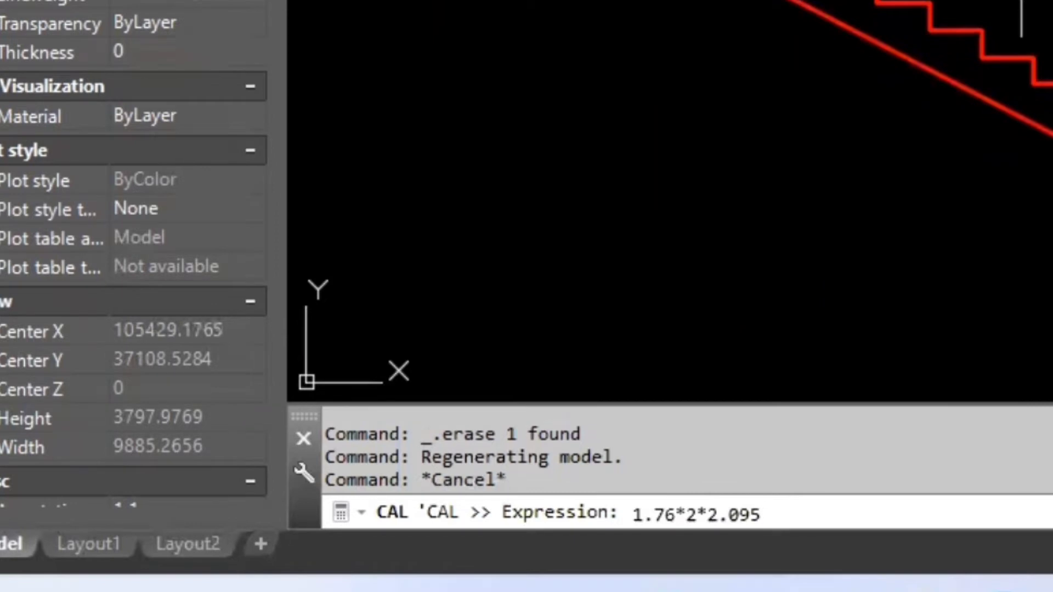
pyautogui.press('Return')
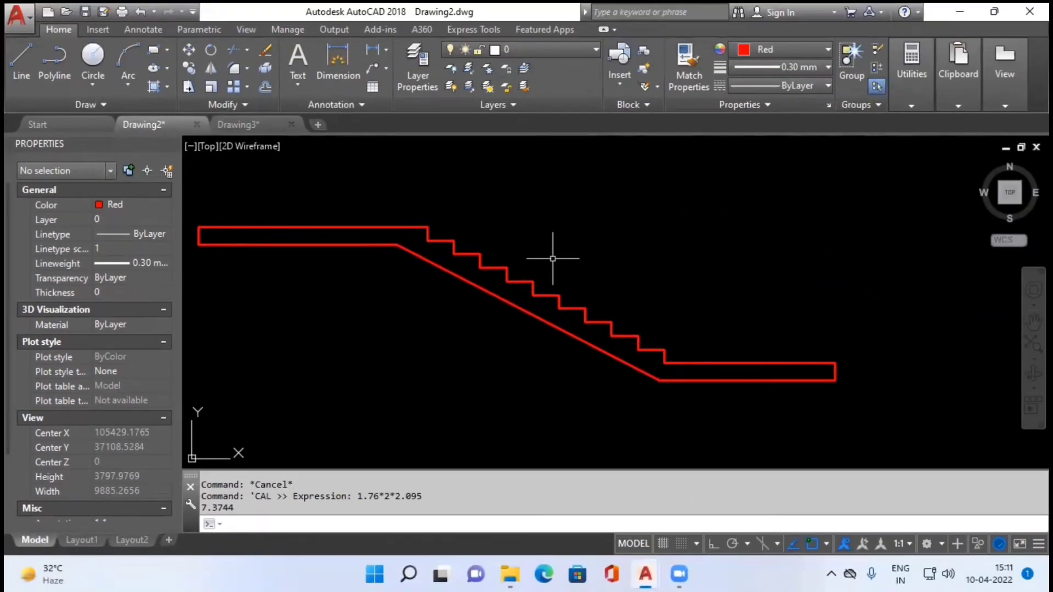
pyautogui.scroll(-4, 553, 258)
pyautogui.moveTo(481, 317); pyautogui.dragTo(700, 324, button='middle')
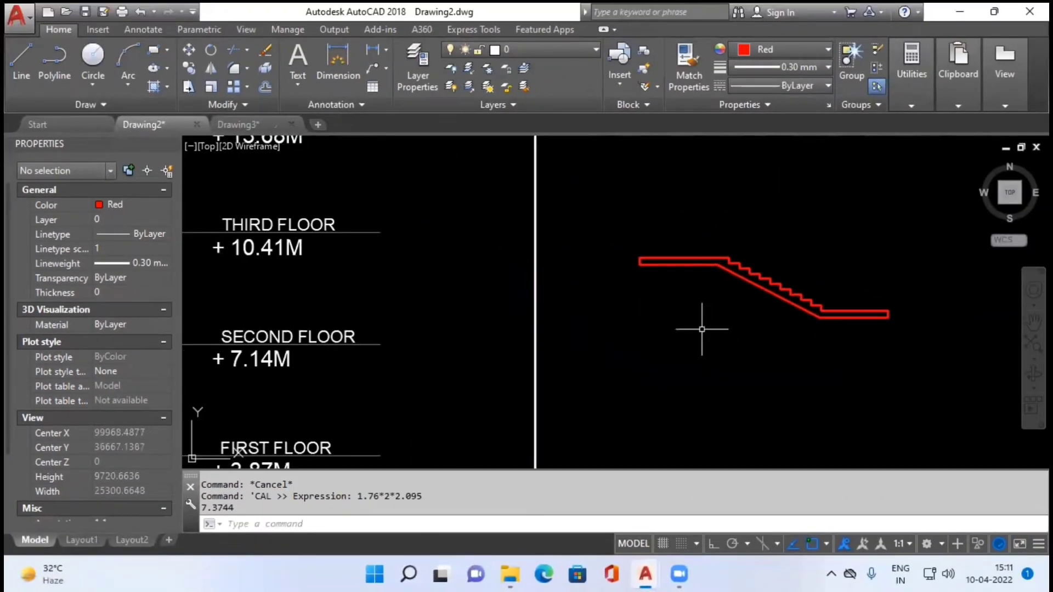
# - Stretch the red outline's left landing end to the wall using its end grip
pyautogui.scroll(-2, 700, 324)
pyautogui.moveTo(299, 325); pyautogui.dragTo(392, 263, button='middle')
pyautogui.scroll(5, 392, 263)
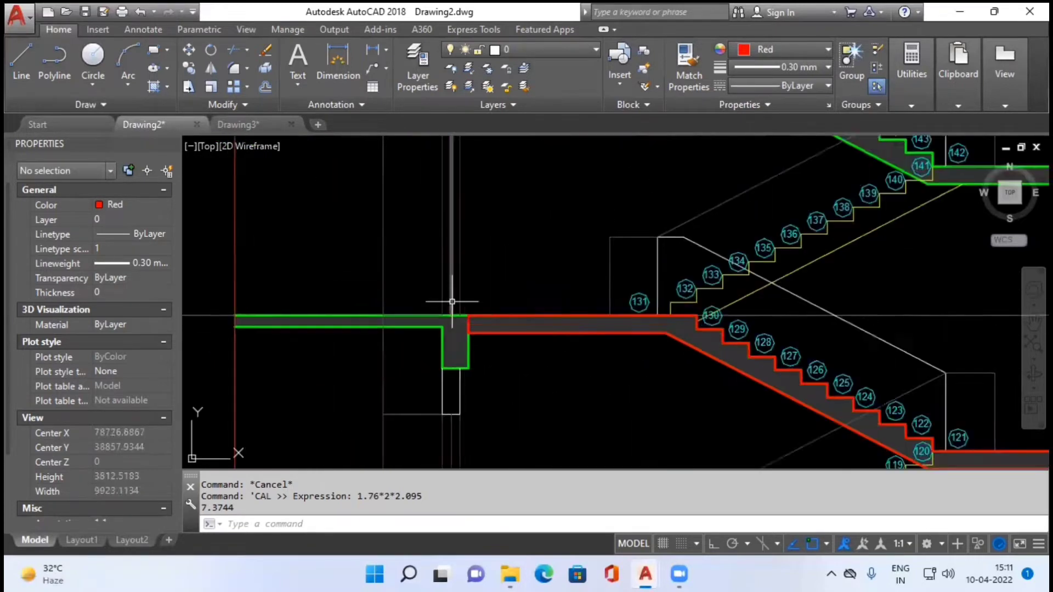
pyautogui.click(490, 355)
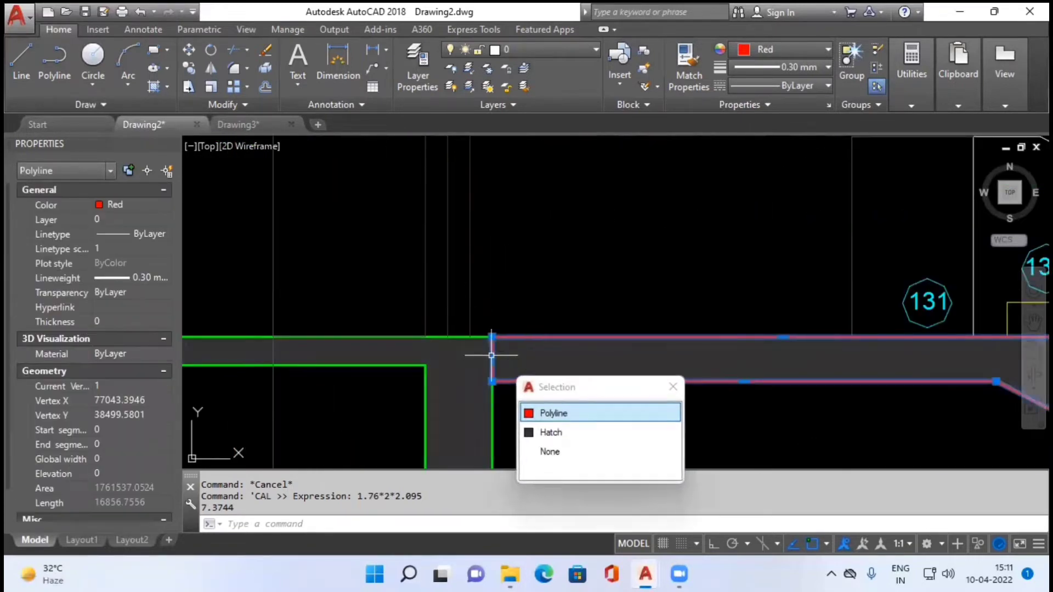
pyautogui.click(492, 355)
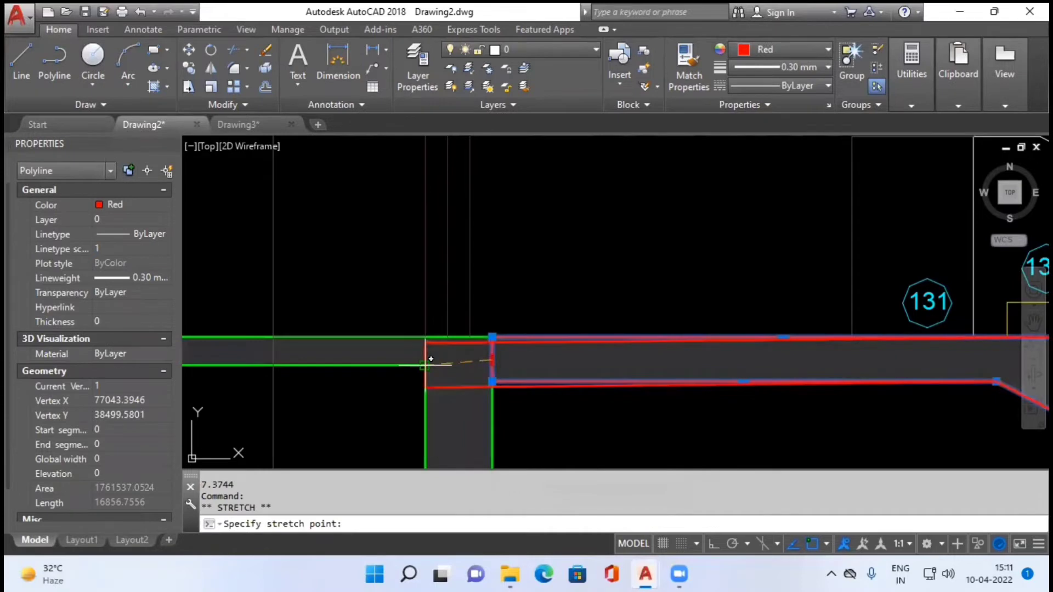
pyautogui.click(425, 359)
pyautogui.scroll(-5, 425, 359)
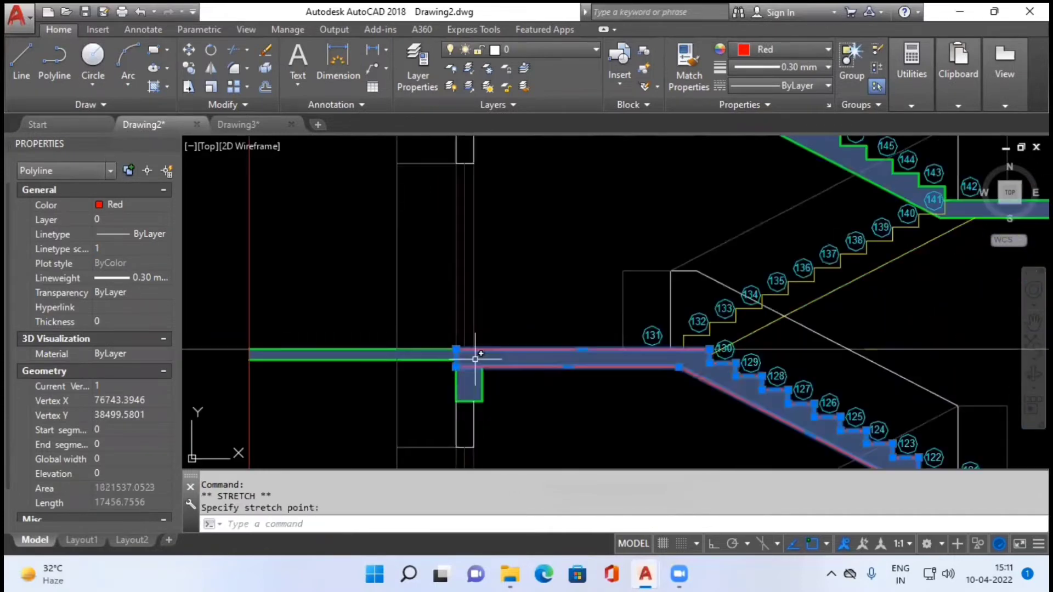
pyautogui.scroll(6, 686, 345)
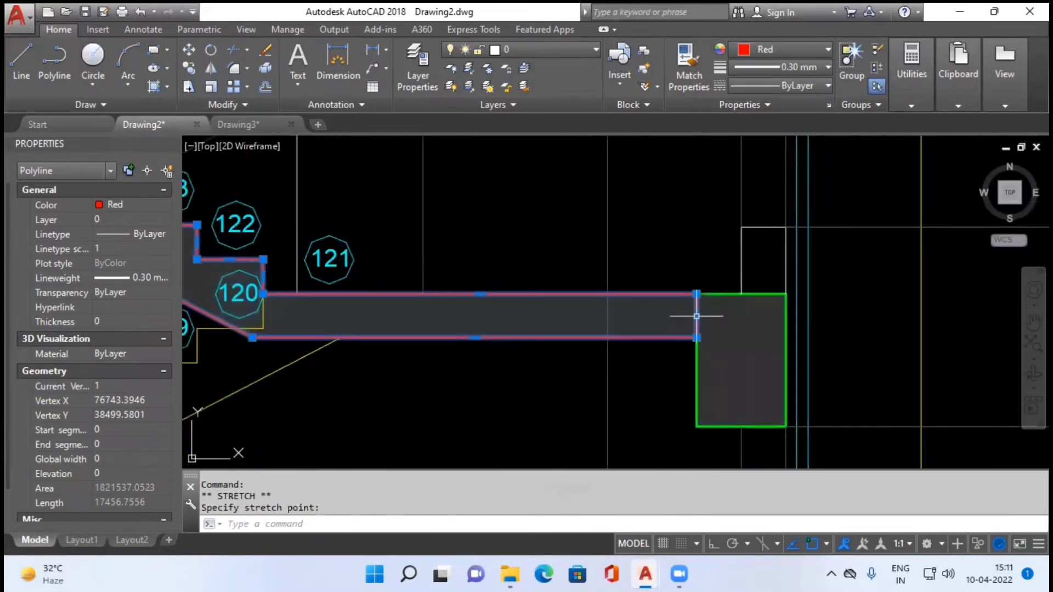
# - Stretch the right landing end to the wall's far edge, raising the area to 1901830.6368
pyautogui.click(790, 310)
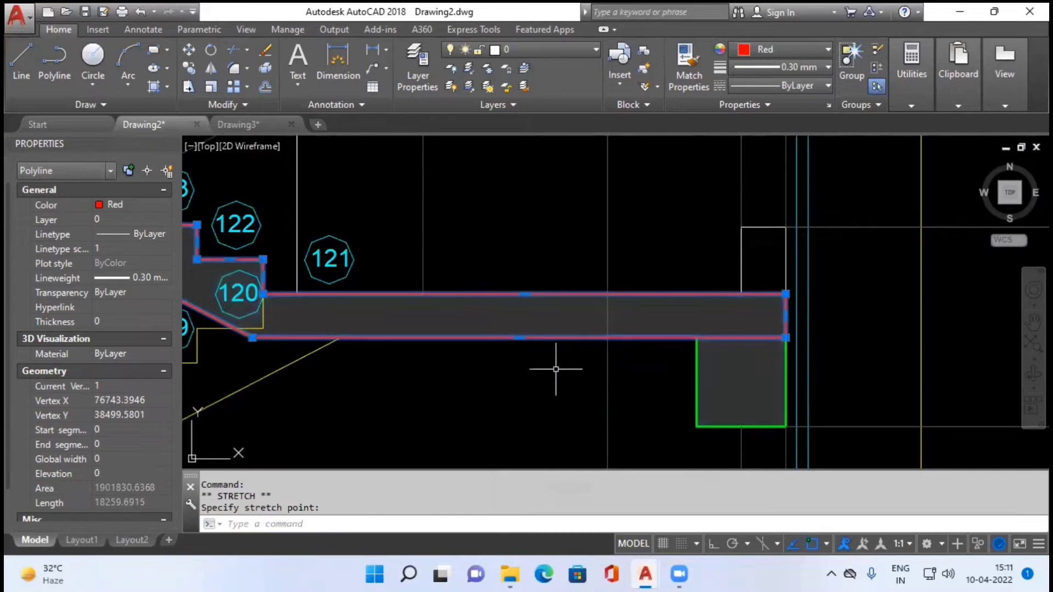
pyautogui.press('Escape')
pyautogui.click(489, 336)
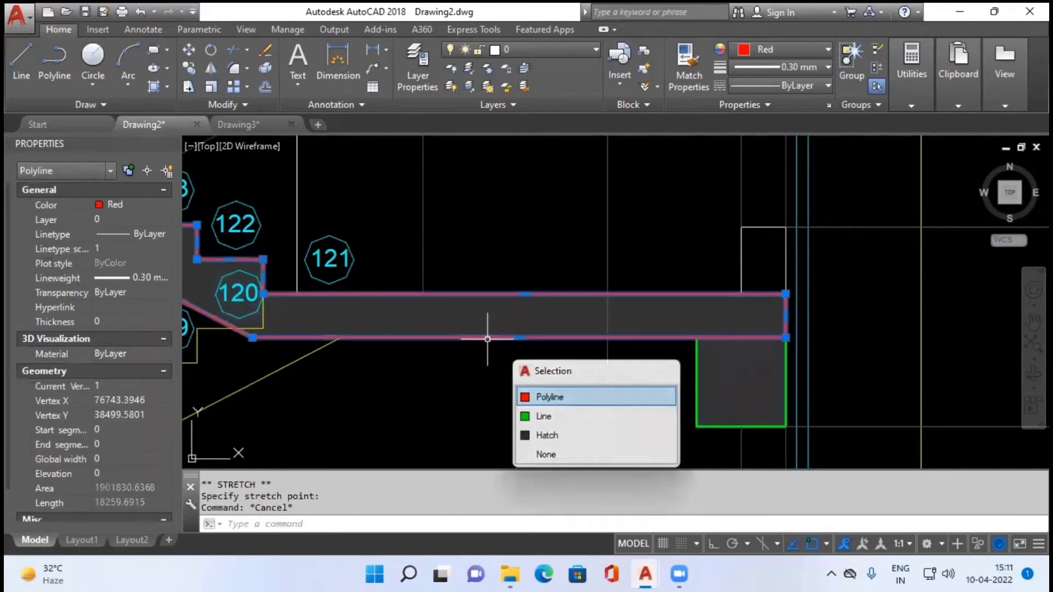
pyautogui.scroll(-4, 477, 362)
pyautogui.scroll(-5, 466, 387)
# - Copy the lengthened red outline with CO to just above the reinforcement detail
pyautogui.write('c')
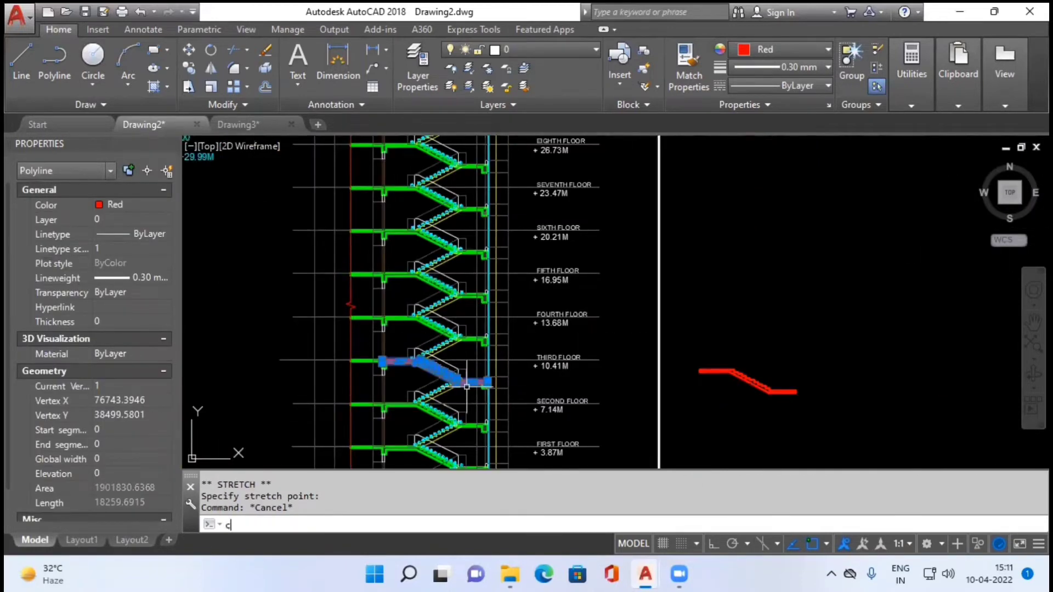
pyautogui.write('o')
pyautogui.press('Return')
pyautogui.click(431, 360)
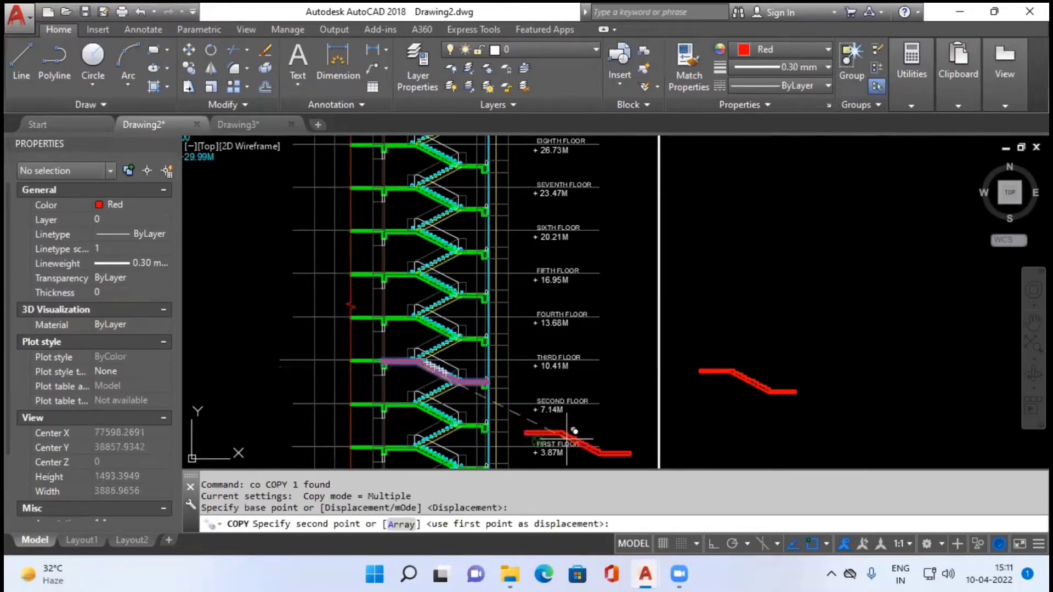
pyautogui.moveTo(575, 432); pyautogui.dragTo(567, 287, button='middle')
pyautogui.scroll(5, 647, 372)
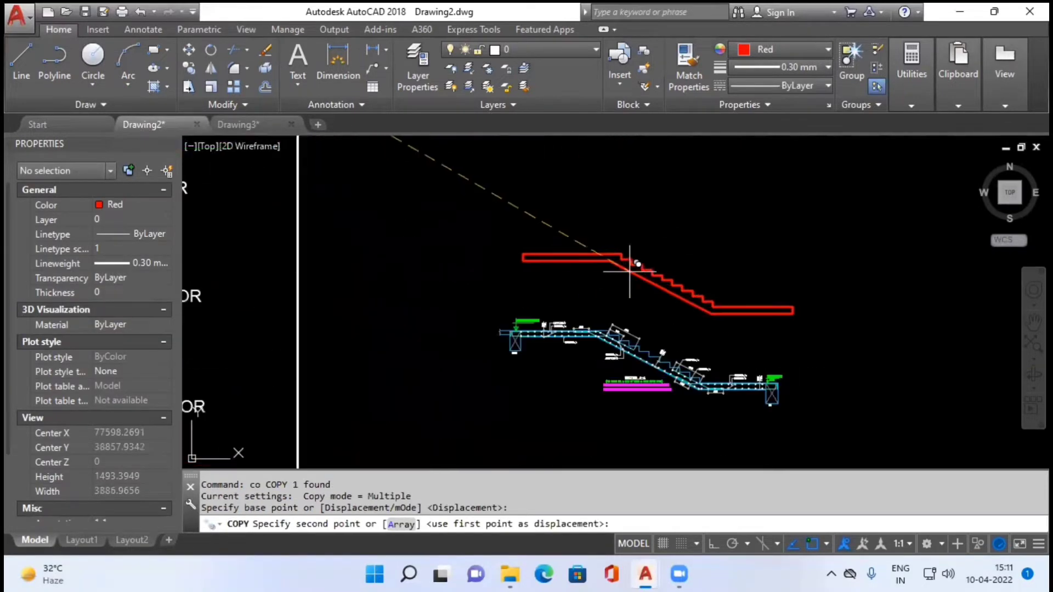
pyautogui.scroll(2, 630, 269)
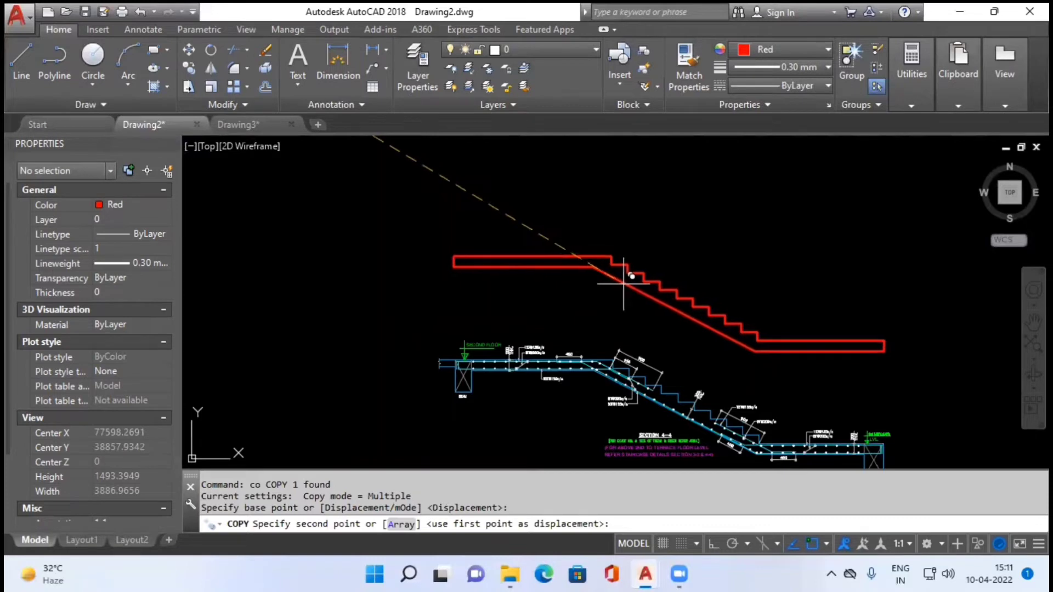
pyautogui.press('Escape')
pyautogui.click(787, 55)
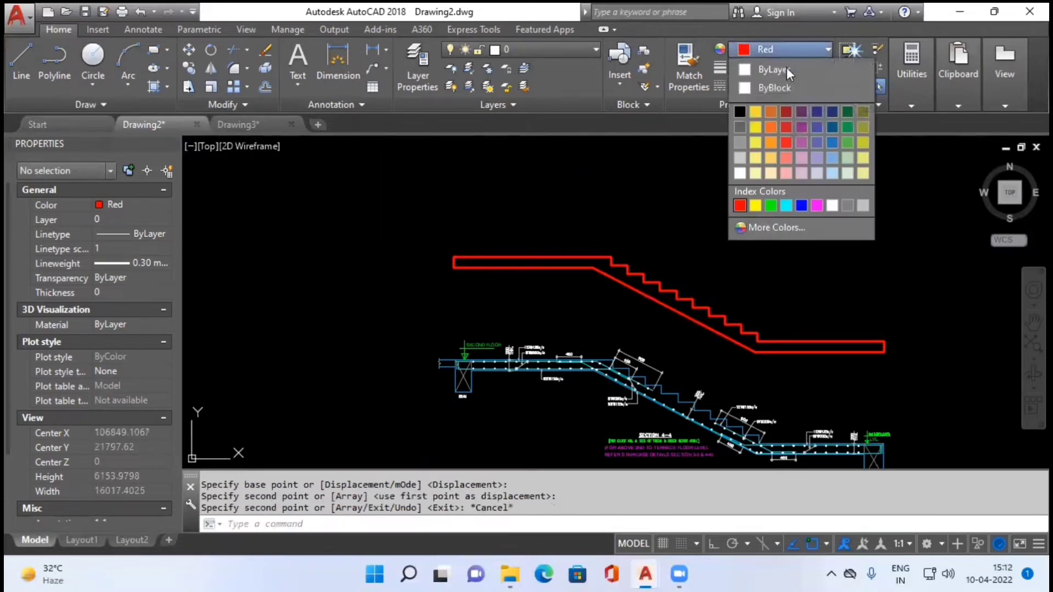
# - Set colour to ByLayer and trace a white polyline down the waist slab around the lower landing
pyautogui.click(749, 72)
pyautogui.scroll(4, 619, 256)
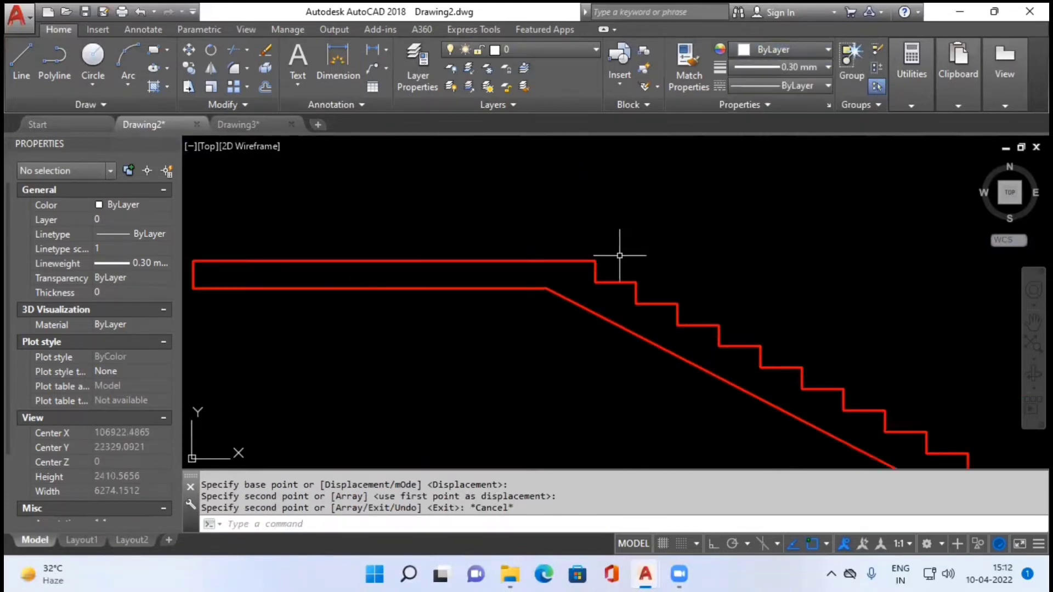
pyautogui.write('pl')
pyautogui.press('Return')
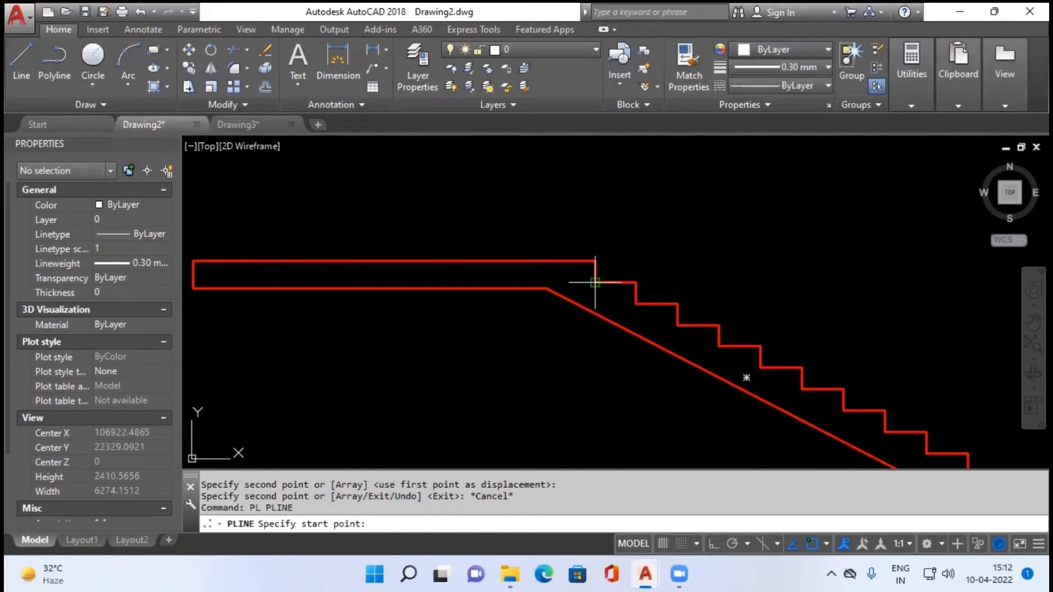
pyautogui.click(595, 282)
pyautogui.moveTo(800, 348); pyautogui.dragTo(665, 282, button='middle')
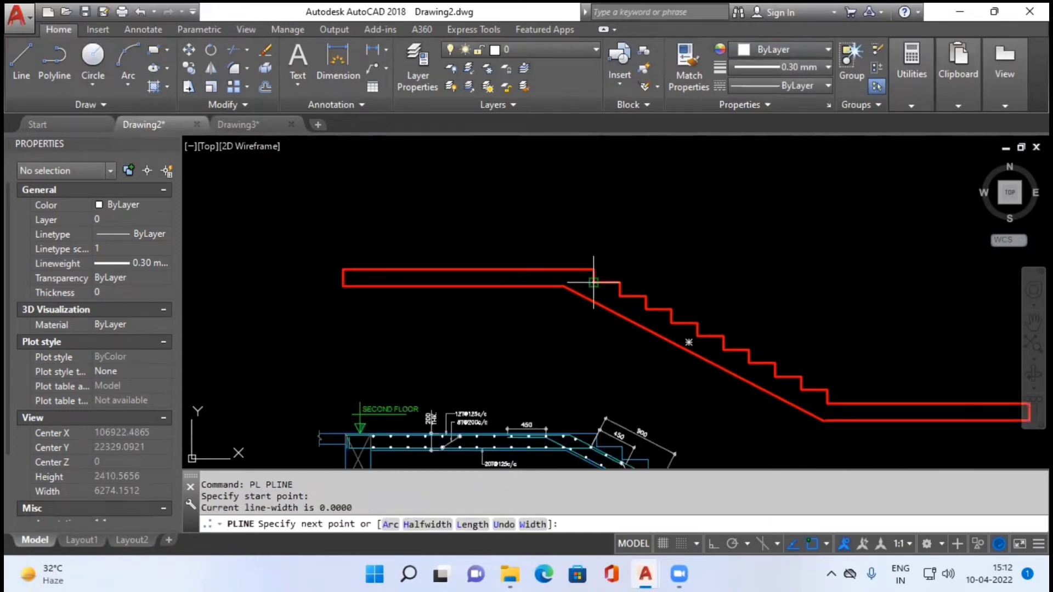
pyautogui.scroll(2, 831, 409)
pyautogui.click(831, 409)
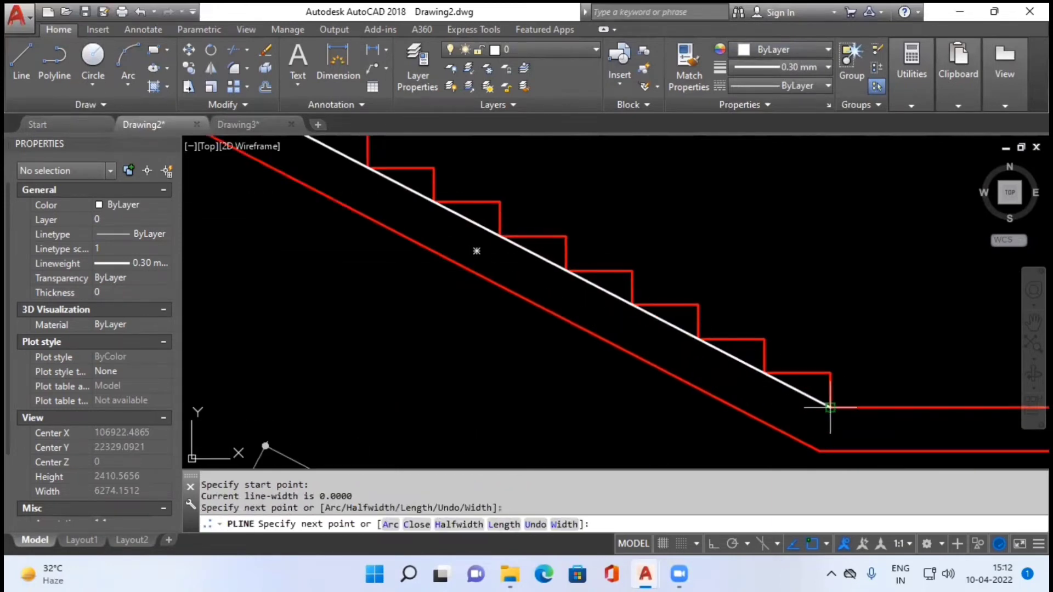
pyautogui.scroll(-2, 834, 412)
pyautogui.moveTo(834, 412); pyautogui.dragTo(501, 306, button='middle')
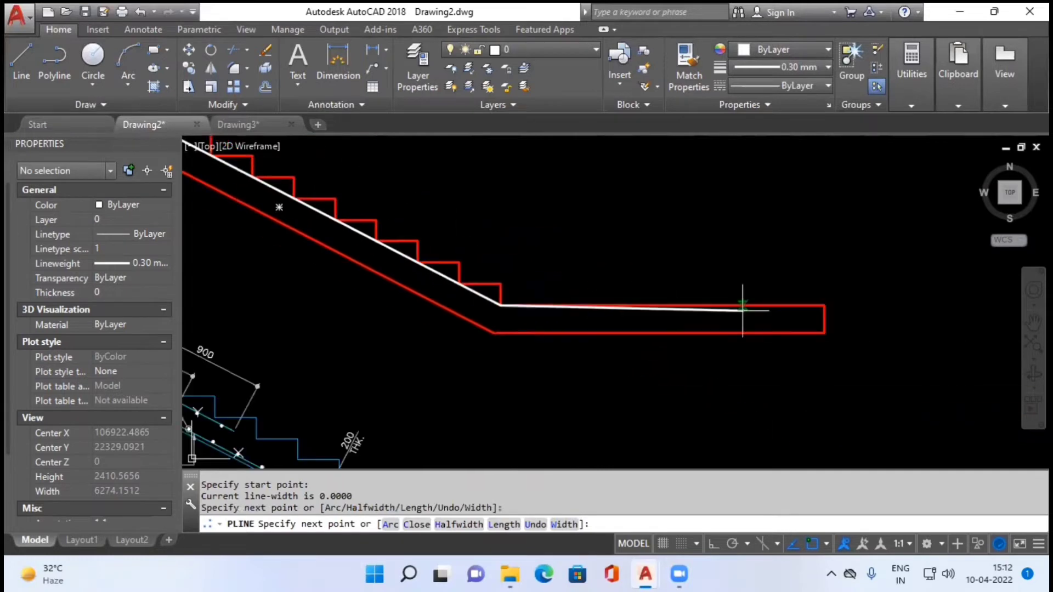
pyautogui.click(824, 305)
pyautogui.click(824, 333)
pyautogui.click(493, 333)
# - Continue the white outline around the upper landing corners and close it with C
pyautogui.moveTo(343, 314); pyautogui.dragTo(632, 299, button='middle')
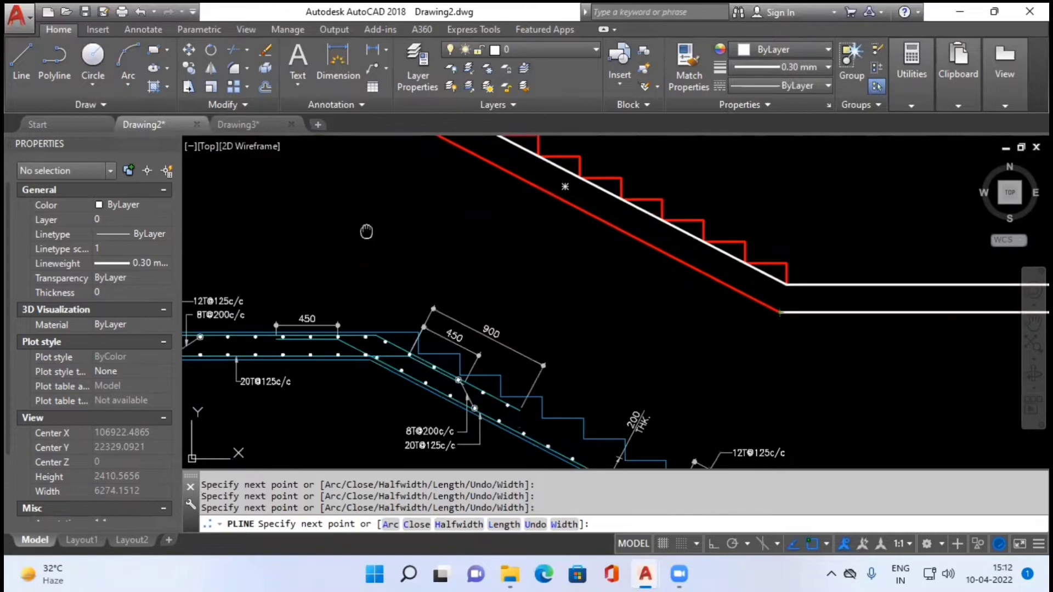
pyautogui.moveTo(365, 230); pyautogui.dragTo(688, 410, button='middle')
pyautogui.click(689, 277)
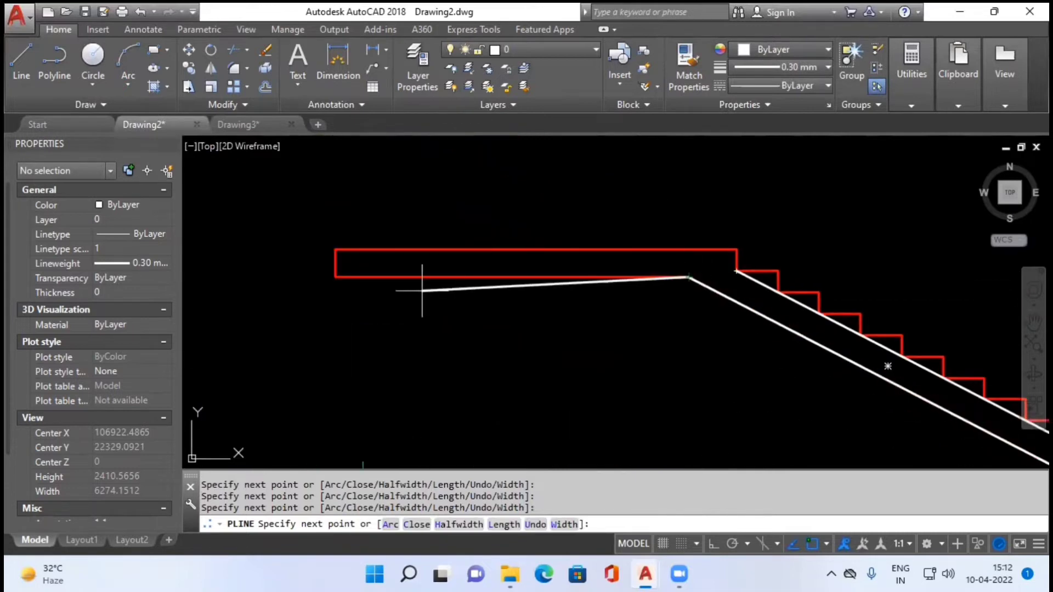
pyautogui.click(335, 278)
pyautogui.click(335, 250)
pyautogui.scroll(2, 583, 250)
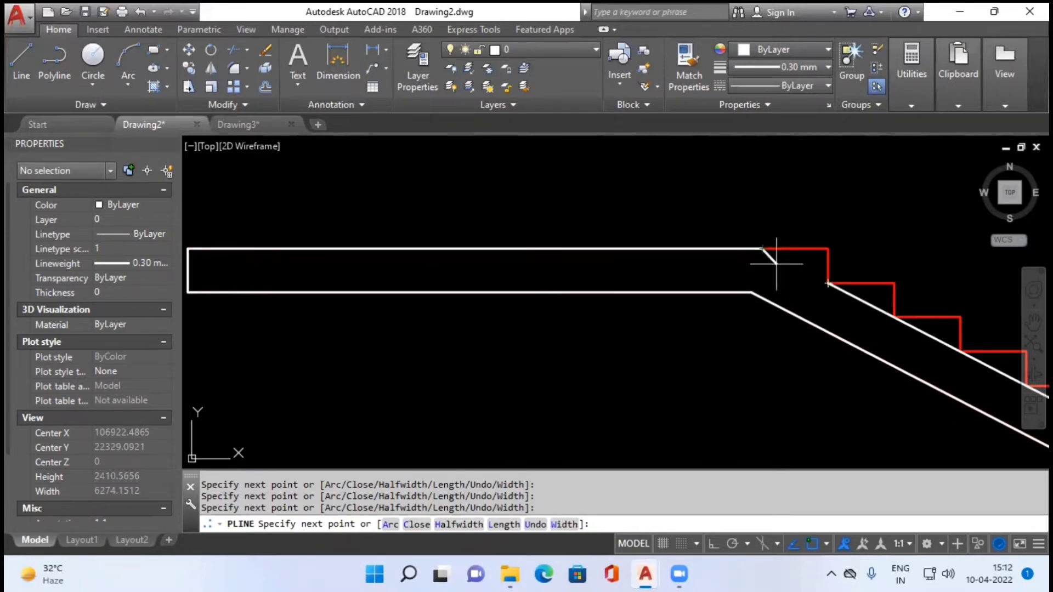
pyautogui.write('c')
pyautogui.press('Return')
# - Delete the red stepped outline copy, leaving only the white slab outline
pyautogui.scroll(-2, 785, 288)
pyautogui.scroll(-2, 870, 340)
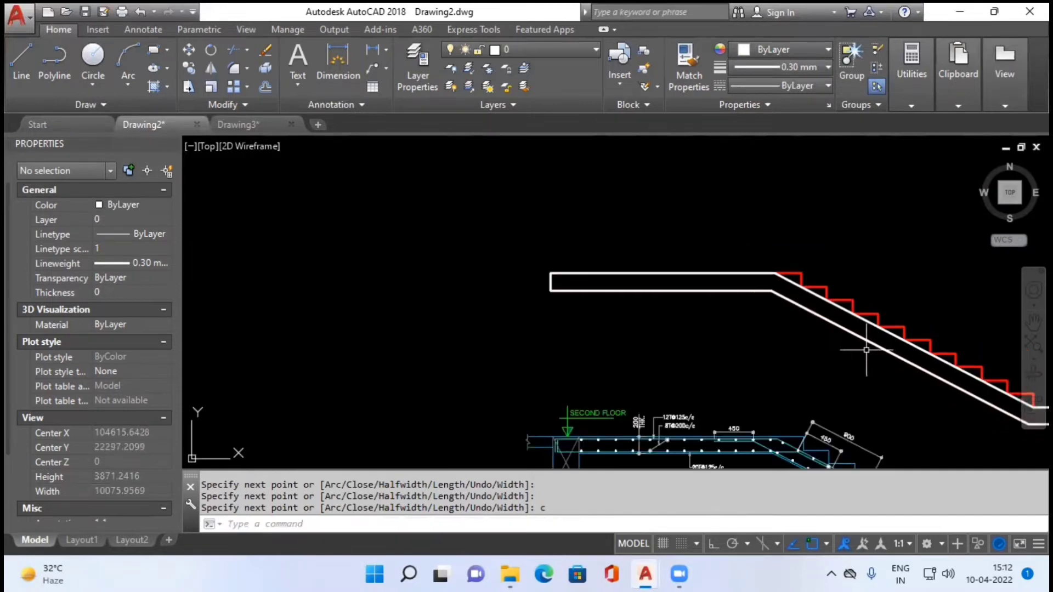
pyautogui.moveTo(870, 341); pyautogui.dragTo(576, 287, button='middle')
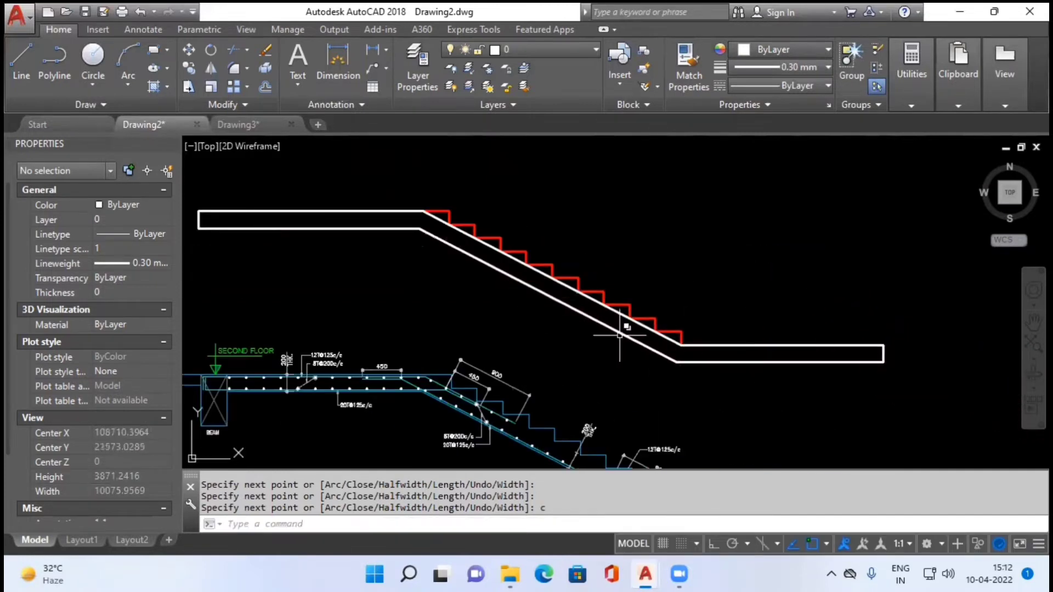
pyautogui.scroll(2, 618, 314)
pyautogui.scroll(2, 618, 313)
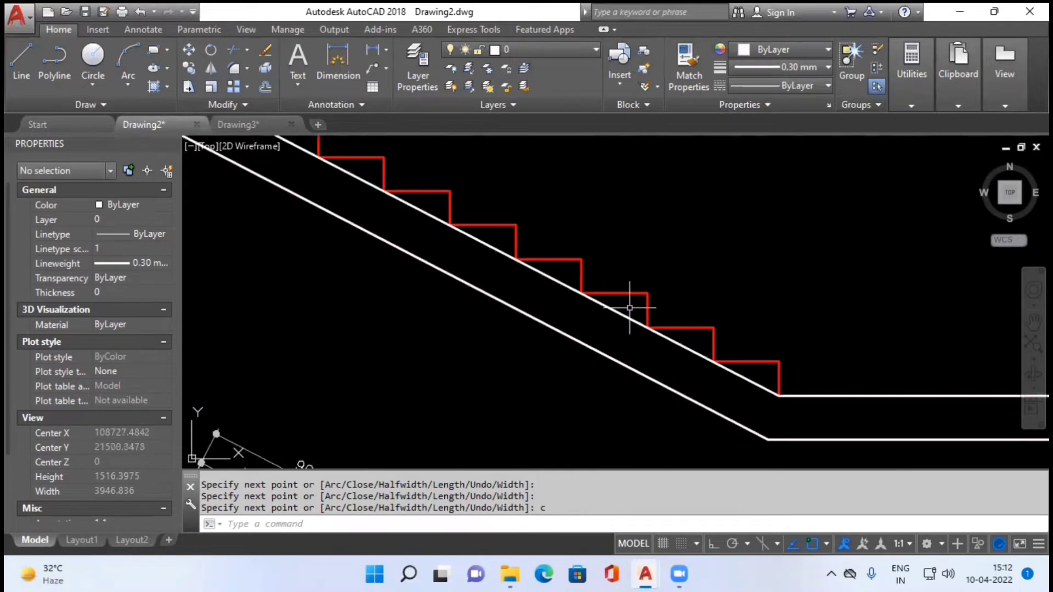
pyautogui.press('Return')
pyautogui.click(630, 295)
pyautogui.scroll(-2, 701, 291)
pyautogui.moveTo(705, 277); pyautogui.dragTo(690, 300, button='middle')
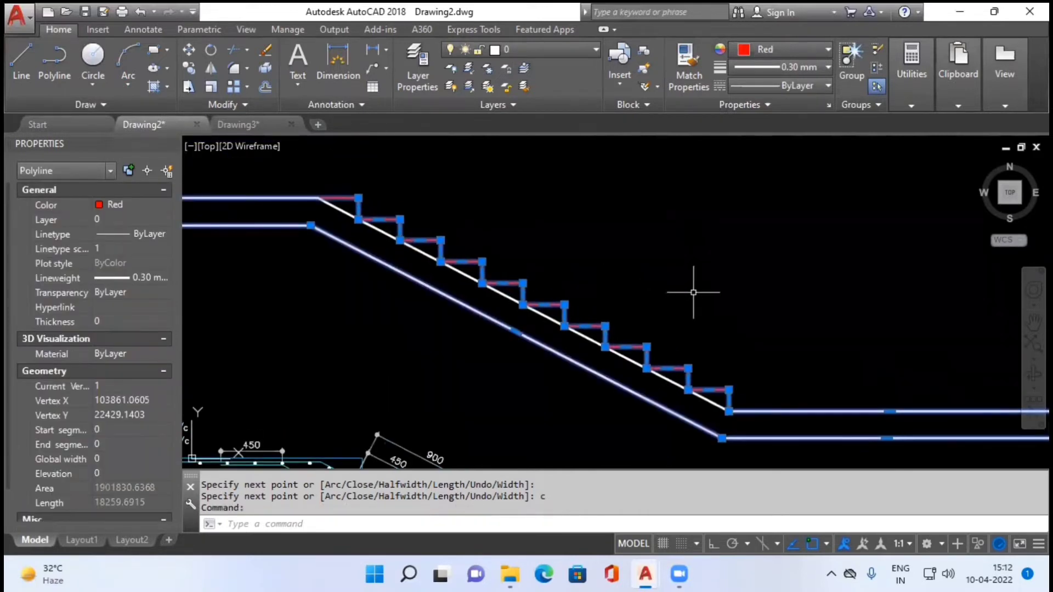
pyautogui.press('Delete')
pyautogui.moveTo(353, 345); pyautogui.dragTo(595, 376, button='middle')
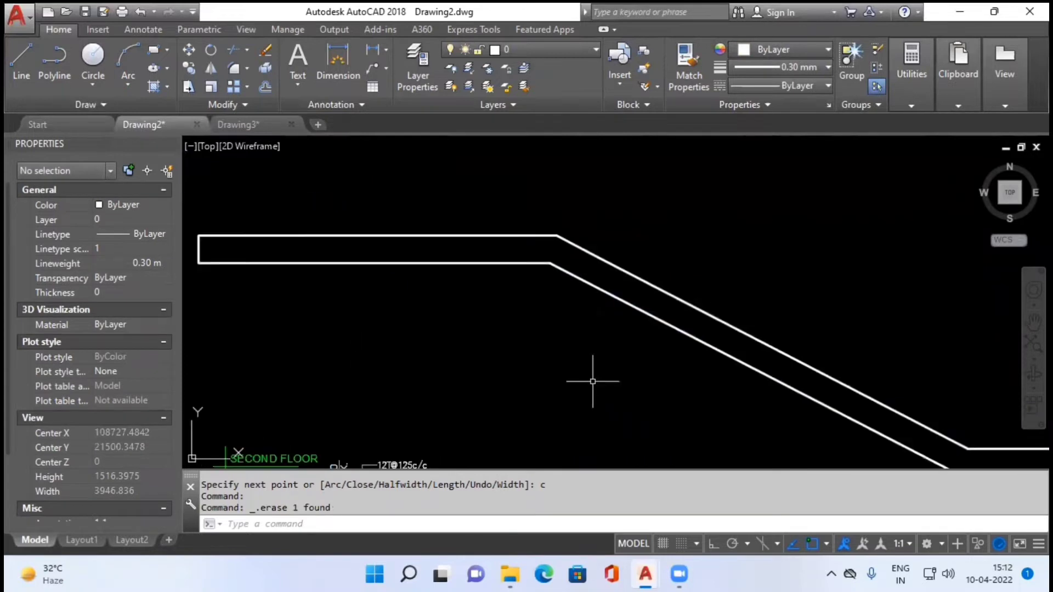
pyautogui.scroll(4, 268, 252)
pyautogui.moveTo(268, 252); pyautogui.dragTo(422, 329, button='middle')
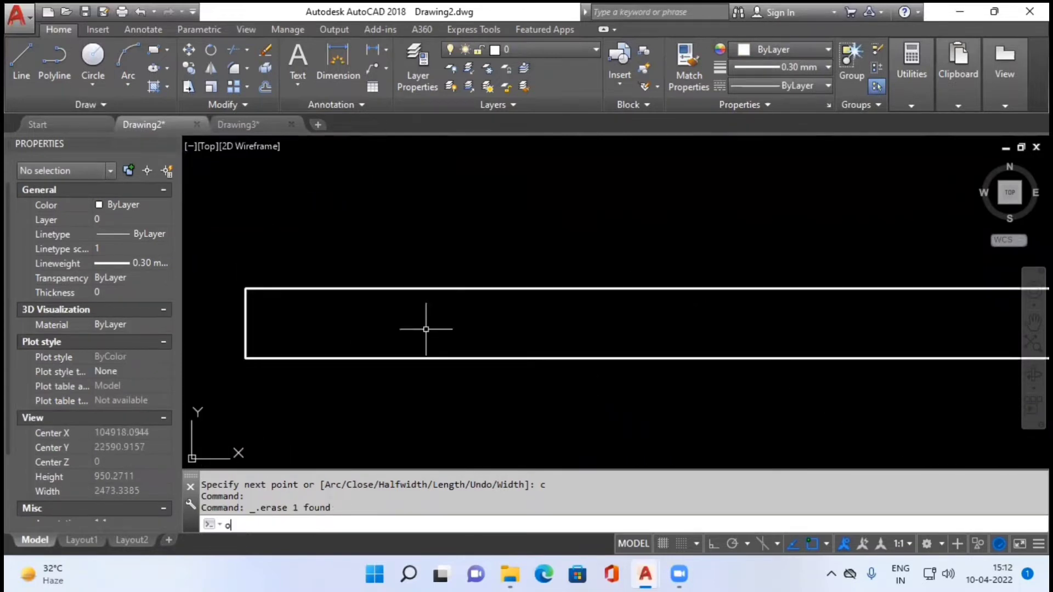
# - Offset the white slab outline by 30, placing the parallel copy on its inner side
pyautogui.press('Return')
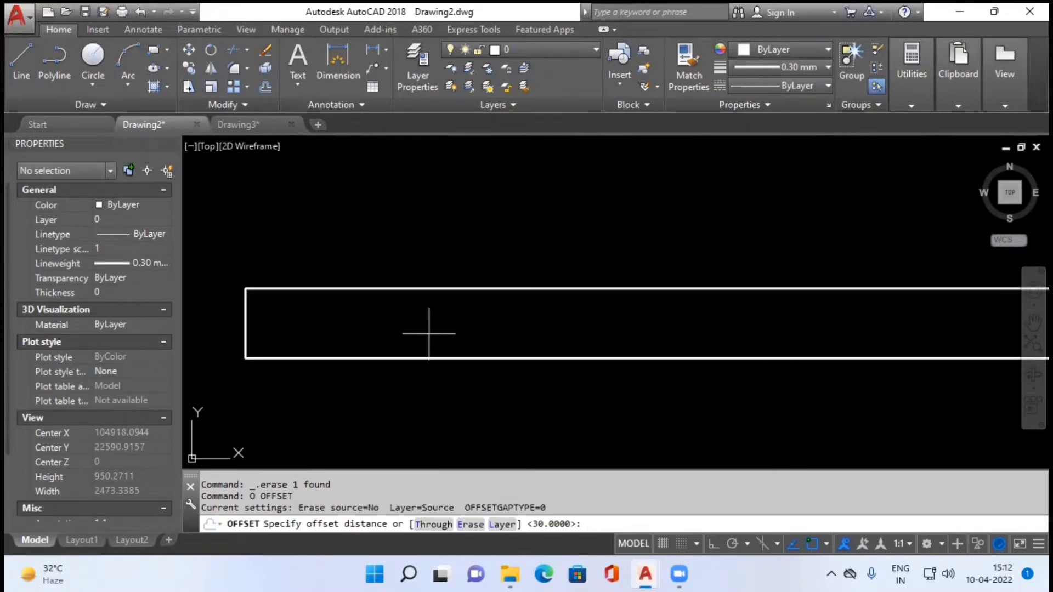
pyautogui.press('Return')
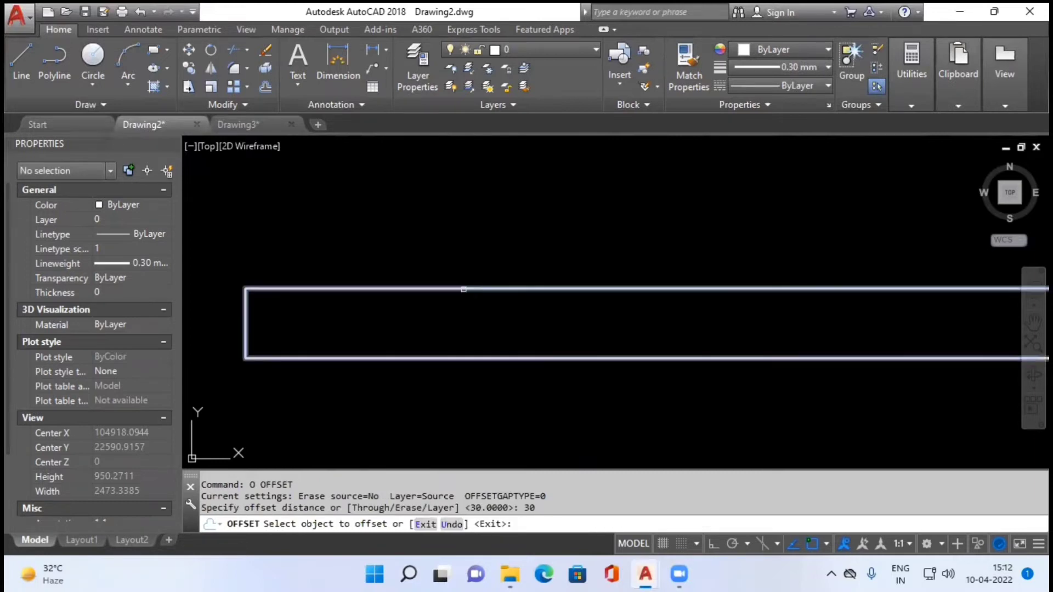
pyautogui.click(463, 289)
pyautogui.click(451, 317)
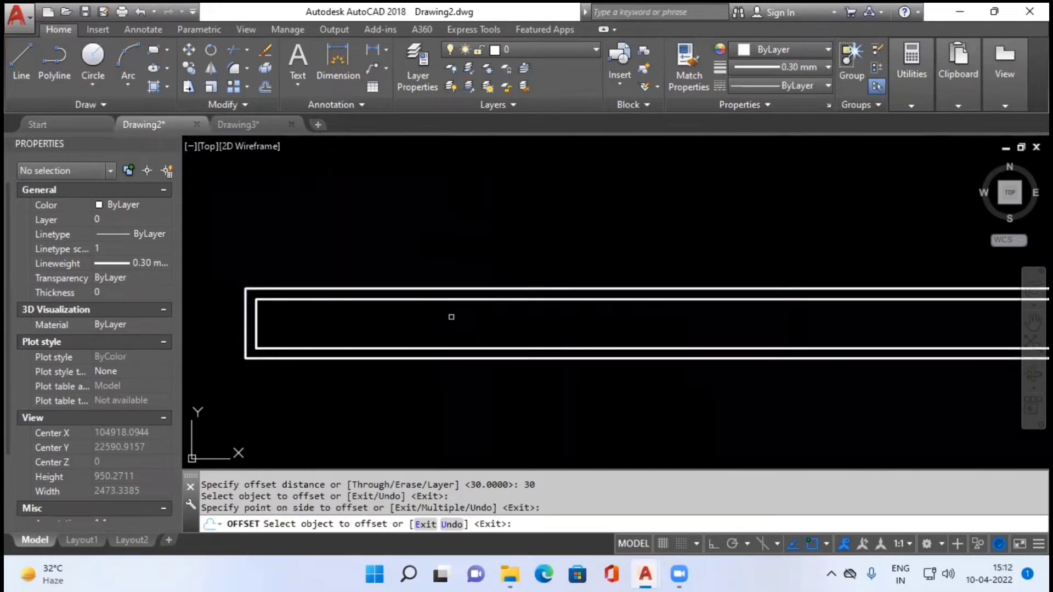
pyautogui.press('Escape')
pyautogui.scroll(-8, 446, 314)
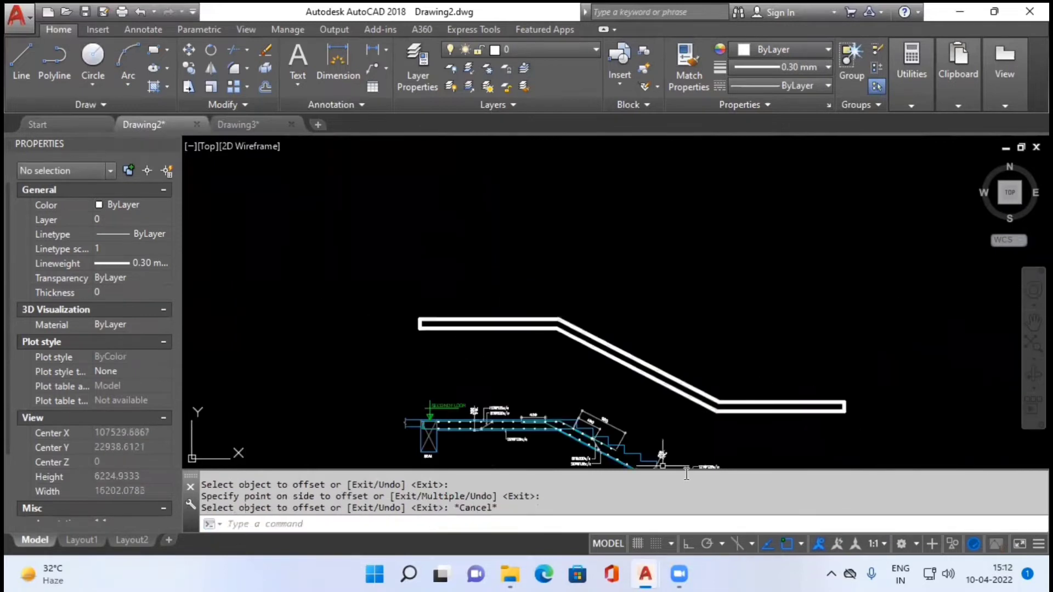
pyautogui.scroll(6, 740, 357)
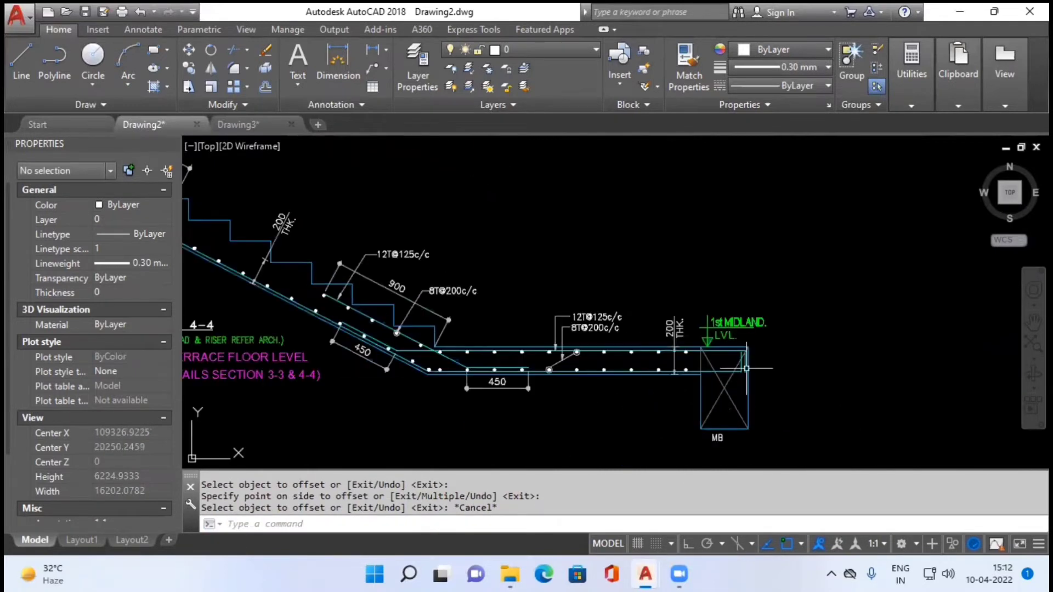
pyautogui.scroll(-5, 533, 406)
pyautogui.scroll(2, 472, 351)
pyautogui.scroll(-2, 295, 295)
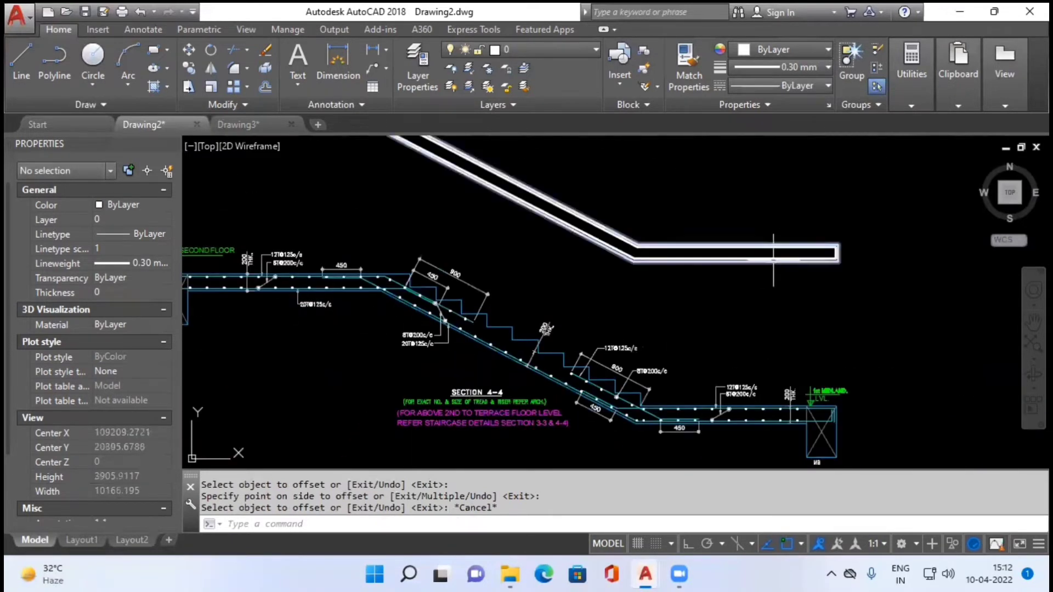
pyautogui.scroll(2, 771, 257)
pyautogui.scroll(-2, 771, 257)
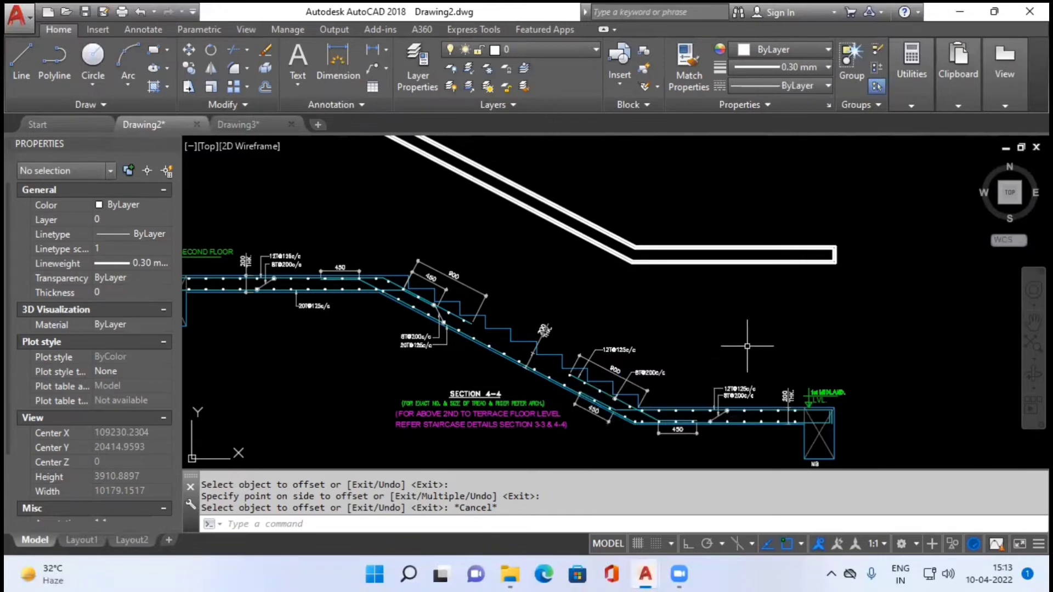
pyautogui.scroll(2, 783, 308)
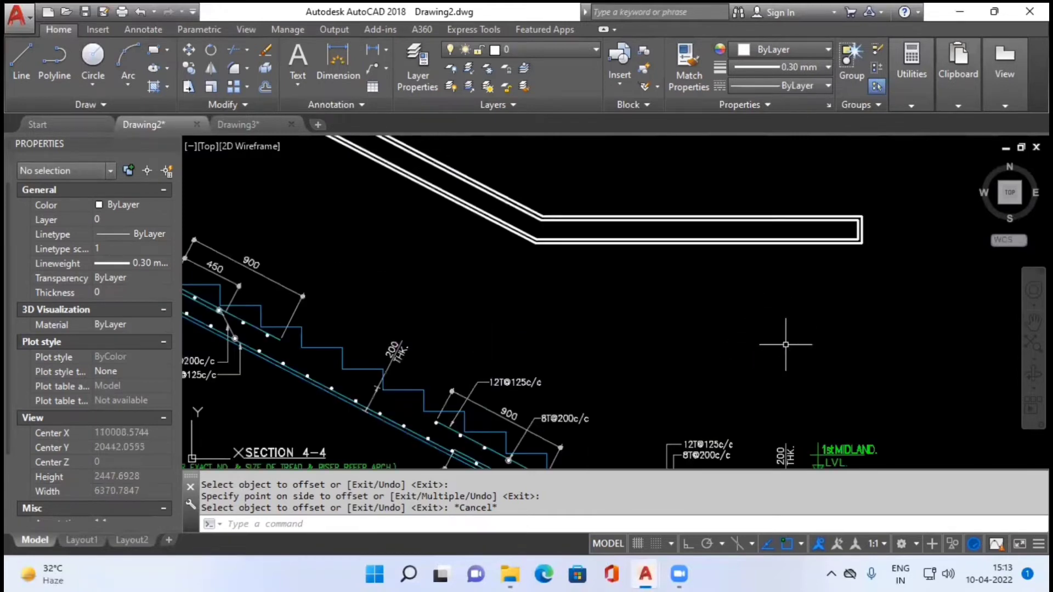
pyautogui.scroll(2, 741, 364)
pyautogui.scroll(3, 958, 397)
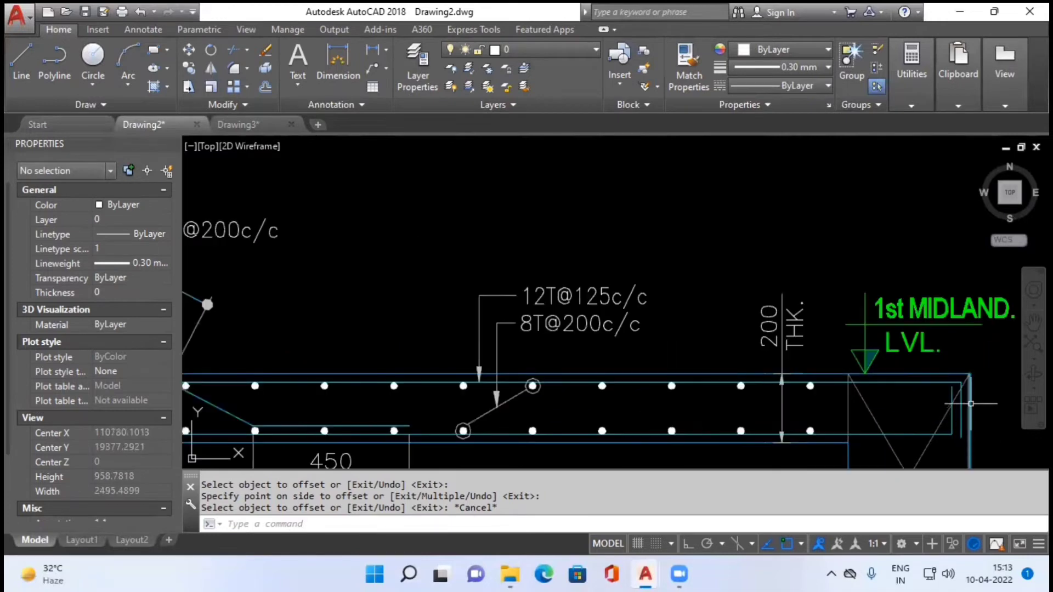
pyautogui.scroll(-4, 954, 387)
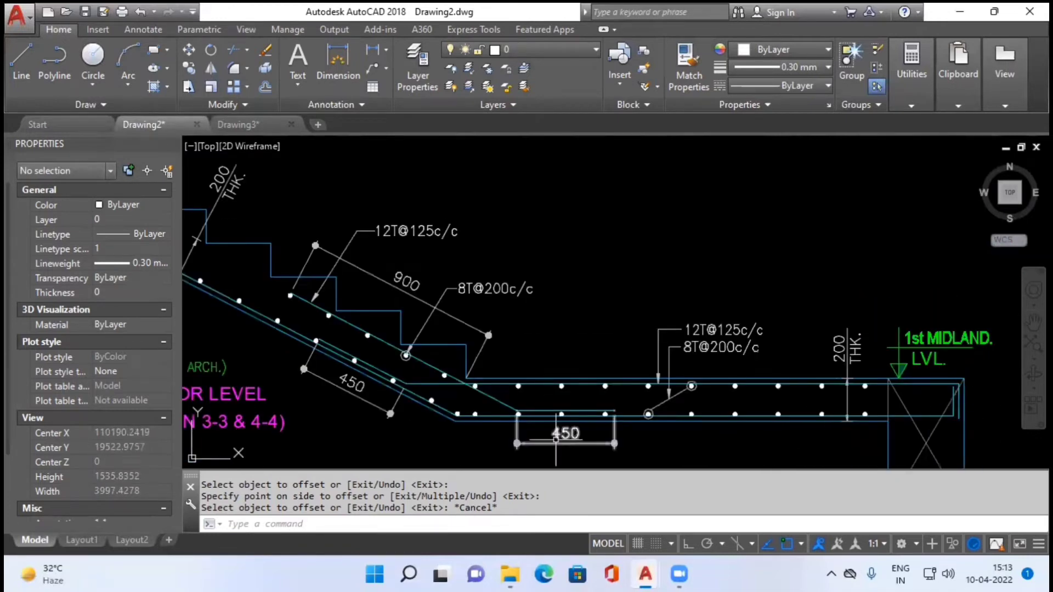
pyautogui.scroll(2, 631, 433)
pyautogui.moveTo(631, 433); pyautogui.dragTo(728, 458, button='middle')
pyautogui.scroll(-2, 658, 411)
pyautogui.scroll(2, 583, 369)
pyautogui.moveTo(583, 369); pyautogui.dragTo(645, 436, button='middle')
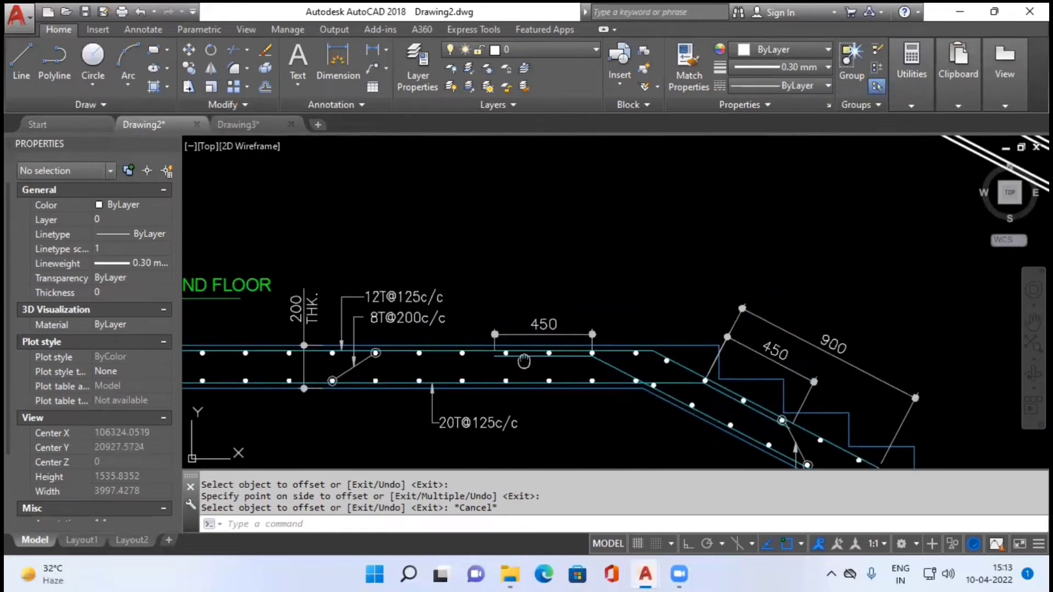
pyautogui.moveTo(524, 361); pyautogui.dragTo(629, 370, button='middle')
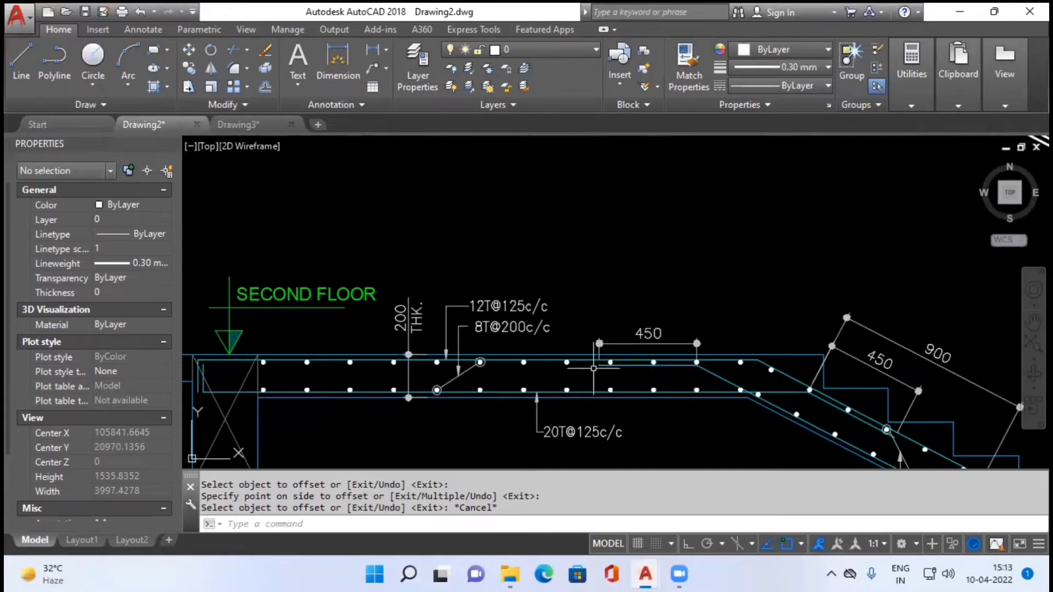
pyautogui.scroll(-5, 594, 368)
pyautogui.scroll(3, 913, 364)
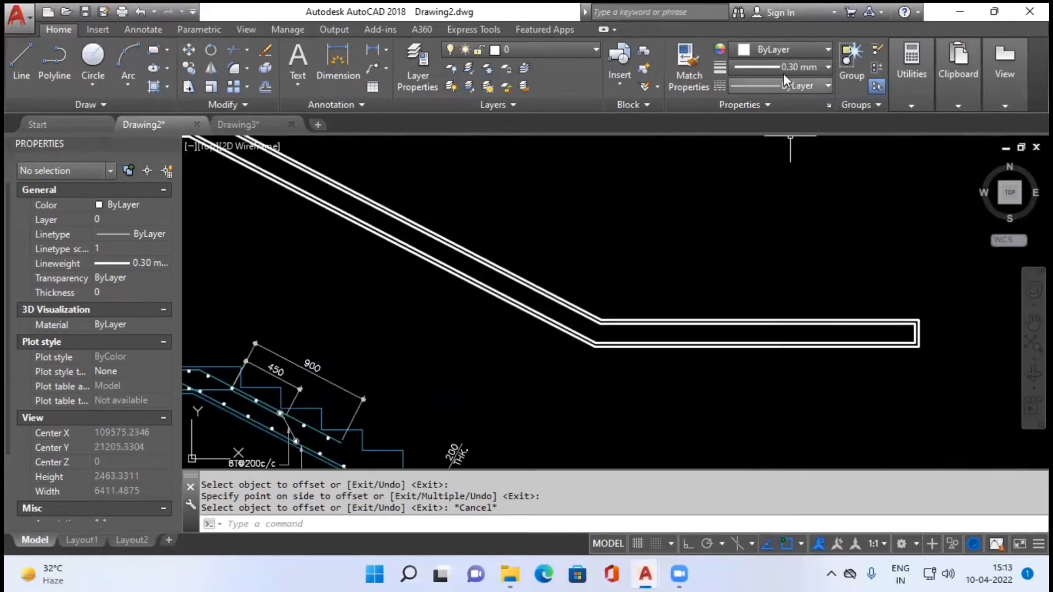
pyautogui.click(794, 50)
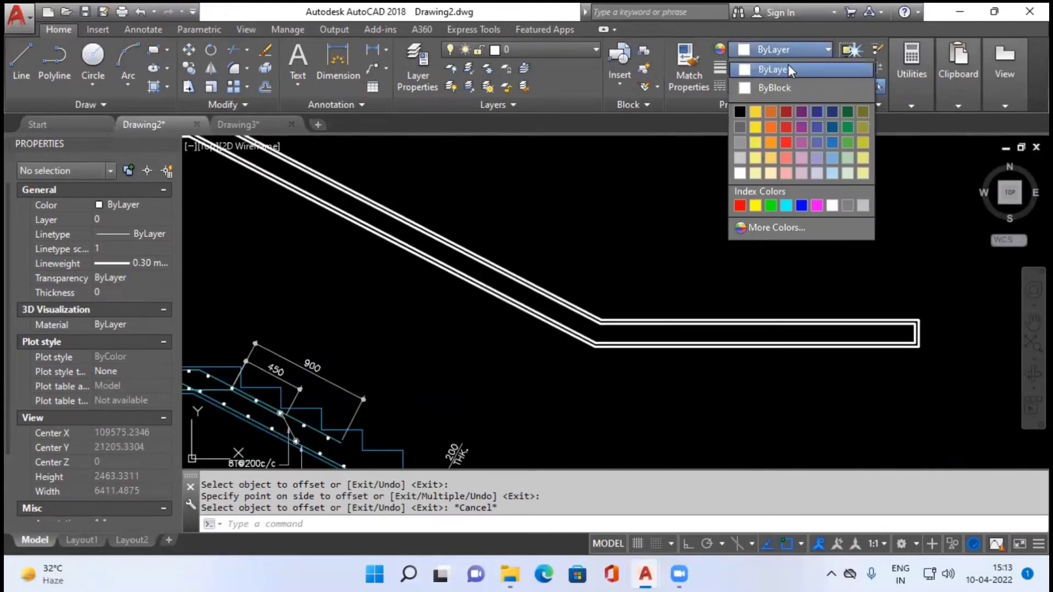
# - Make Red the current colour and start a polyline from the outline's inner right corner down to its lower corner
pyautogui.click(738, 205)
pyautogui.scroll(4, 901, 335)
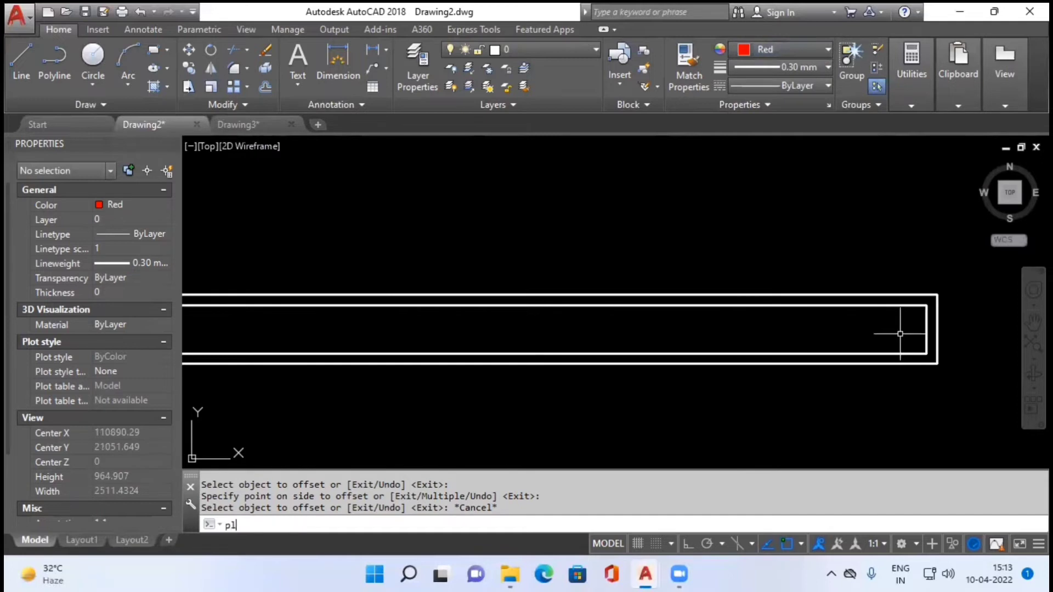
pyautogui.write('pl')
pyautogui.press('Return')
pyautogui.click(927, 305)
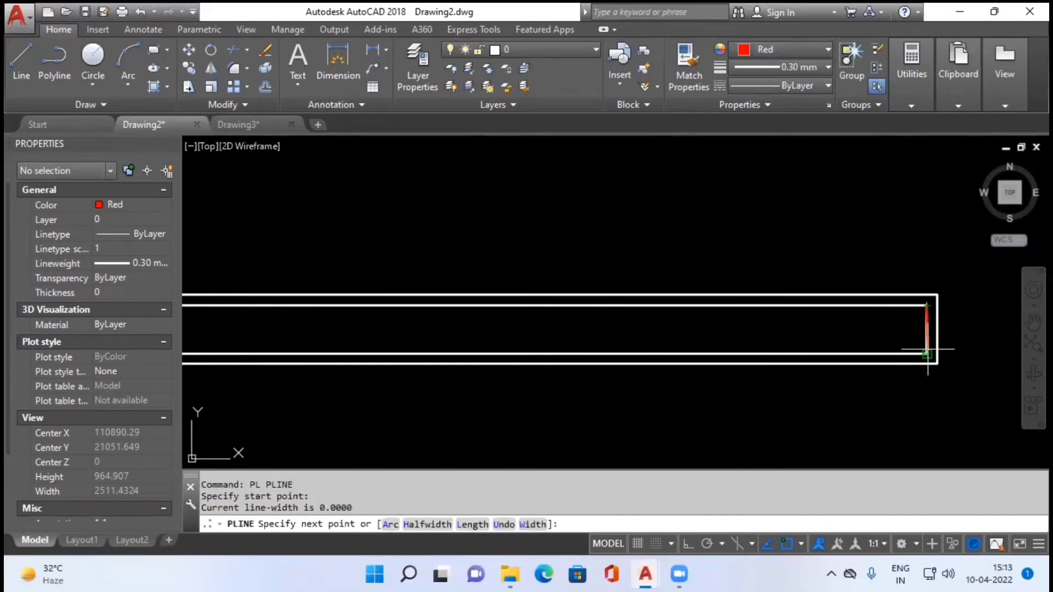
pyautogui.click(927, 354)
pyautogui.scroll(-3, 927, 354)
pyautogui.scroll(1, 615, 351)
# - Continue the red bar through the slope bend and upper bend, ending with a 450 segment
pyautogui.click(545, 353)
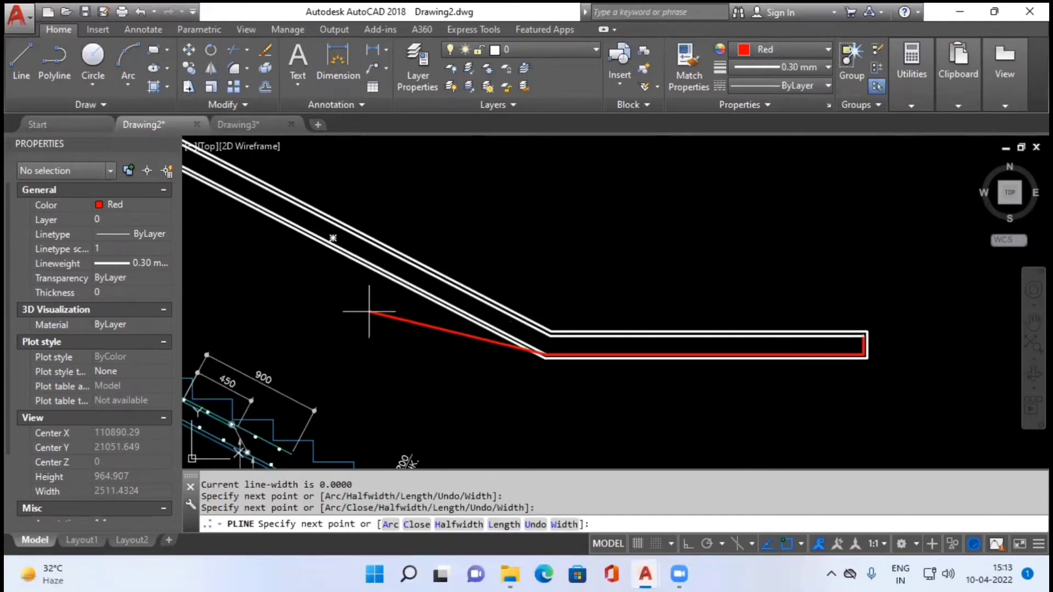
pyautogui.scroll(3, 616, 395)
pyautogui.click(615, 395)
pyautogui.scroll(-2, 384, 329)
pyautogui.write('450')
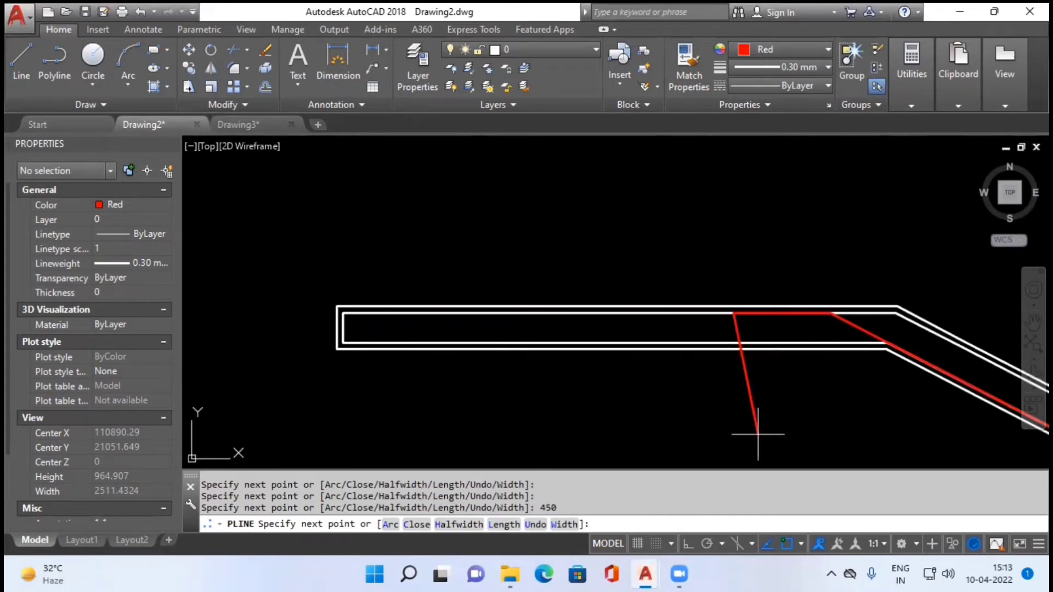
pyautogui.press('Return')
pyautogui.press('Escape')
# - Pan across the reference stair section to study its landing reinforcement and bends
pyautogui.scroll(-3, 740, 417)
pyautogui.scroll(-1, 795, 427)
pyautogui.scroll(-2, 826, 442)
pyautogui.moveTo(826, 441); pyautogui.dragTo(642, 297, button='middle')
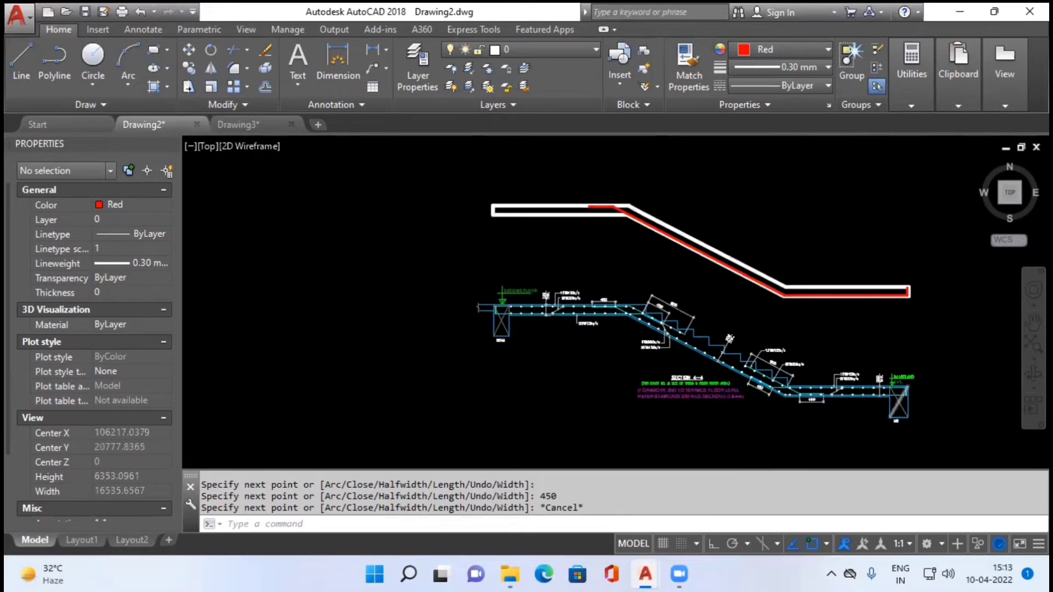
pyautogui.scroll(8, 902, 396)
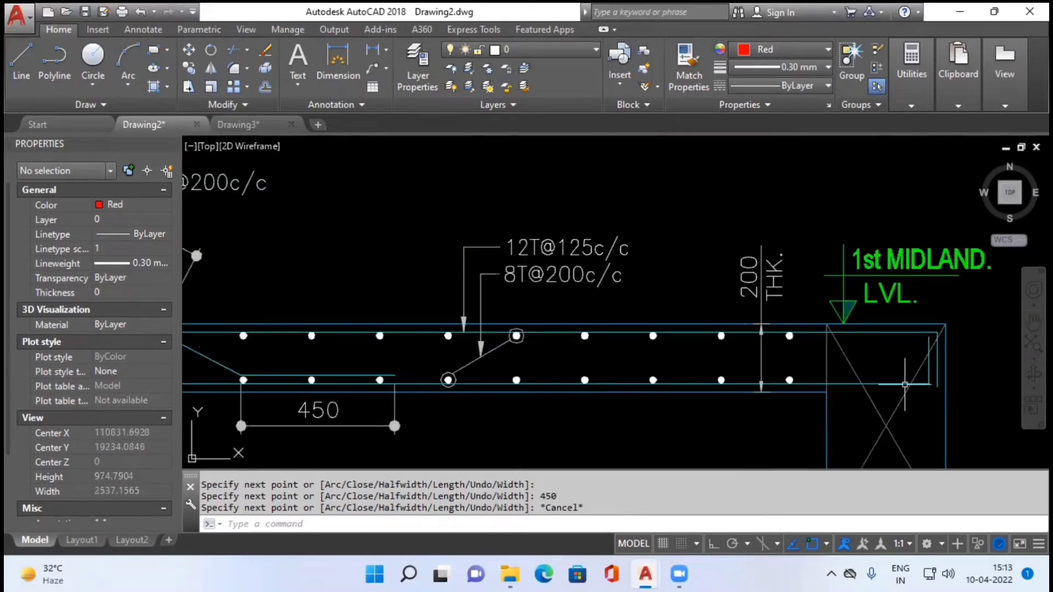
pyautogui.moveTo(318, 346); pyautogui.dragTo(683, 348, button='middle')
pyautogui.moveTo(544, 333)
pyautogui.mouseDown(button='middle')
pyautogui.moveTo(756, 323)
pyautogui.moveTo(565, 326)
pyautogui.mouseUp(button='middle')
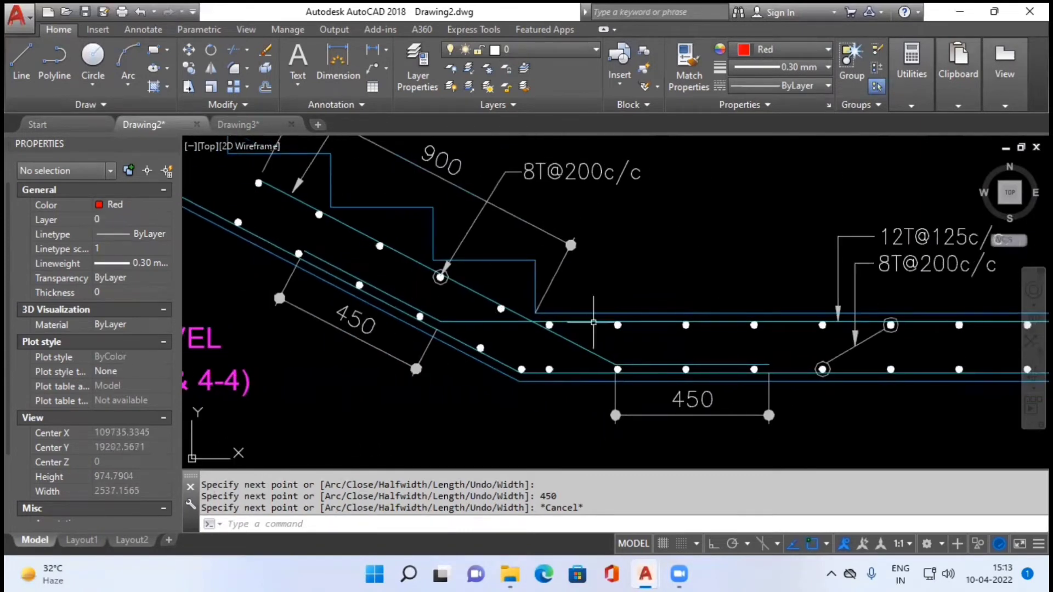
pyautogui.moveTo(470, 326); pyautogui.dragTo(608, 318, button='middle')
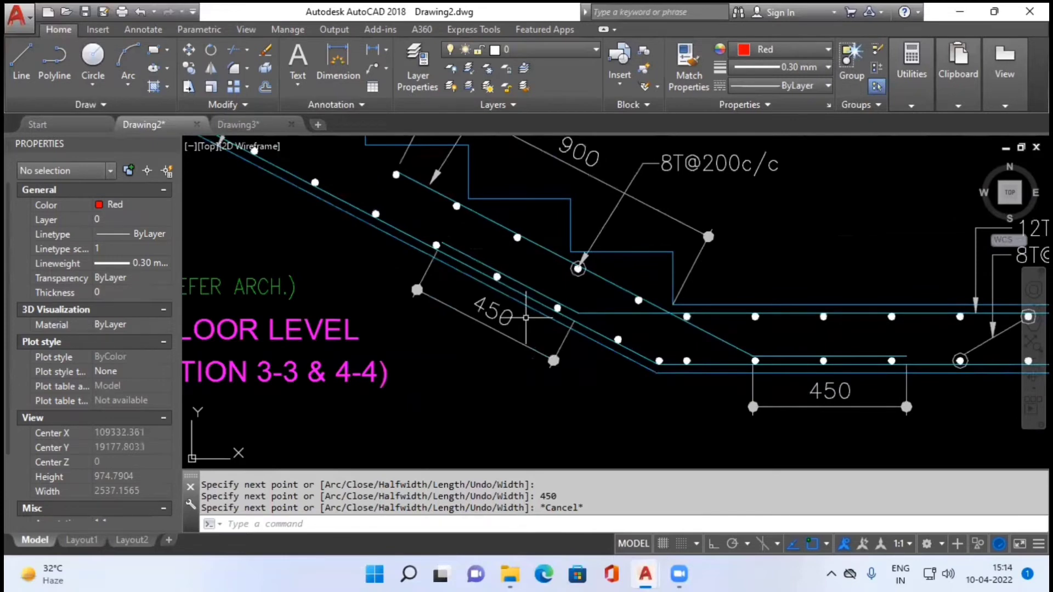
pyautogui.scroll(-8, 447, 290)
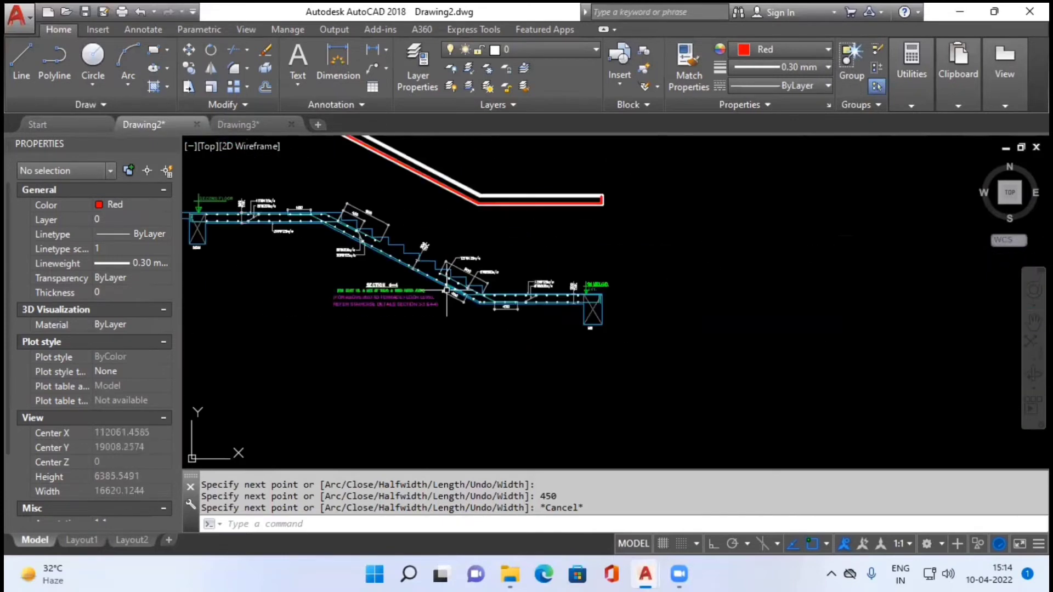
pyautogui.click(786, 44)
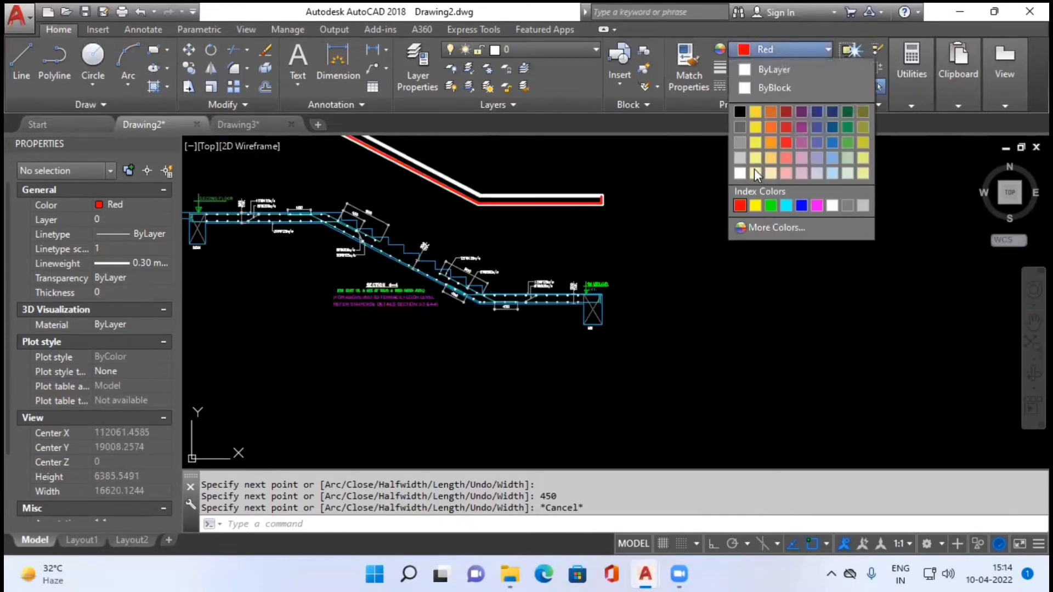
# - Make Yellow the current colour and begin a polyline at the landing's inner edge, then cancel it
pyautogui.click(752, 204)
pyautogui.scroll(5, 576, 190)
pyautogui.write('pl')
pyautogui.press('Return')
pyautogui.click(754, 249)
pyautogui.scroll(-3, 682, 235)
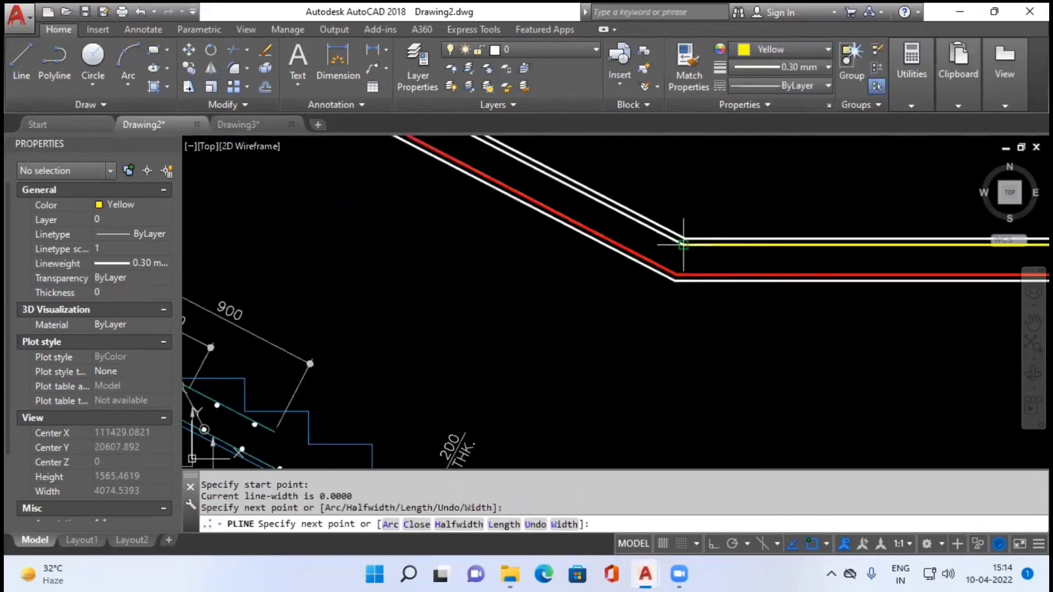
pyautogui.scroll(4, 676, 234)
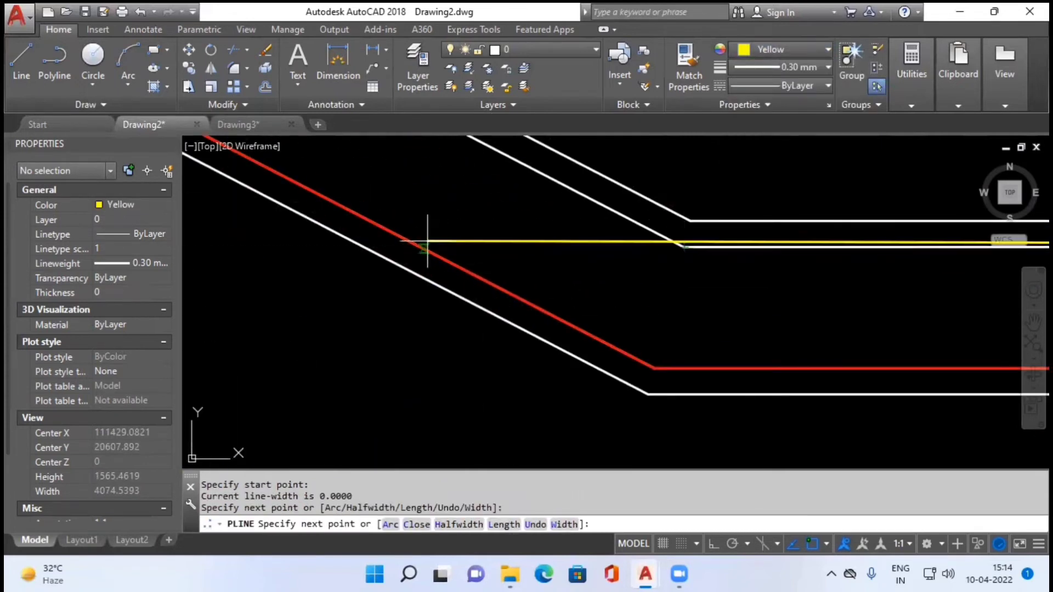
pyautogui.press('Escape')
# - Extend the yellow line to the red bar as the boundary
pyautogui.write('ex')
pyautogui.press('Return')
pyautogui.click(543, 278)
pyautogui.press('Return')
pyautogui.click(538, 287)
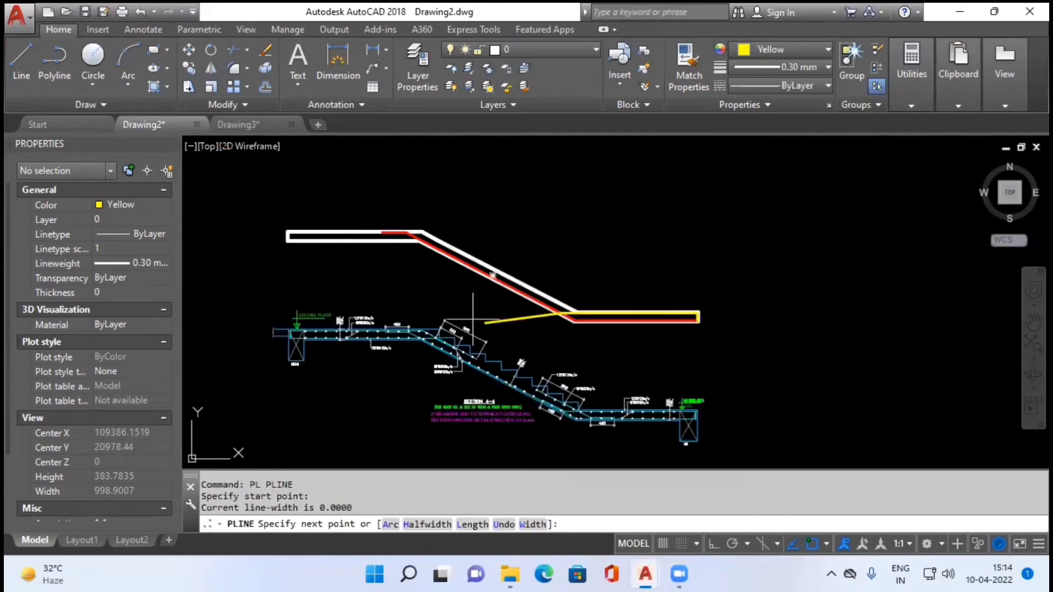
# - Add a 450 segment to the yellow bar along the diagonal and finish it
pyautogui.scroll(3, 371, 235)
pyautogui.write('450')
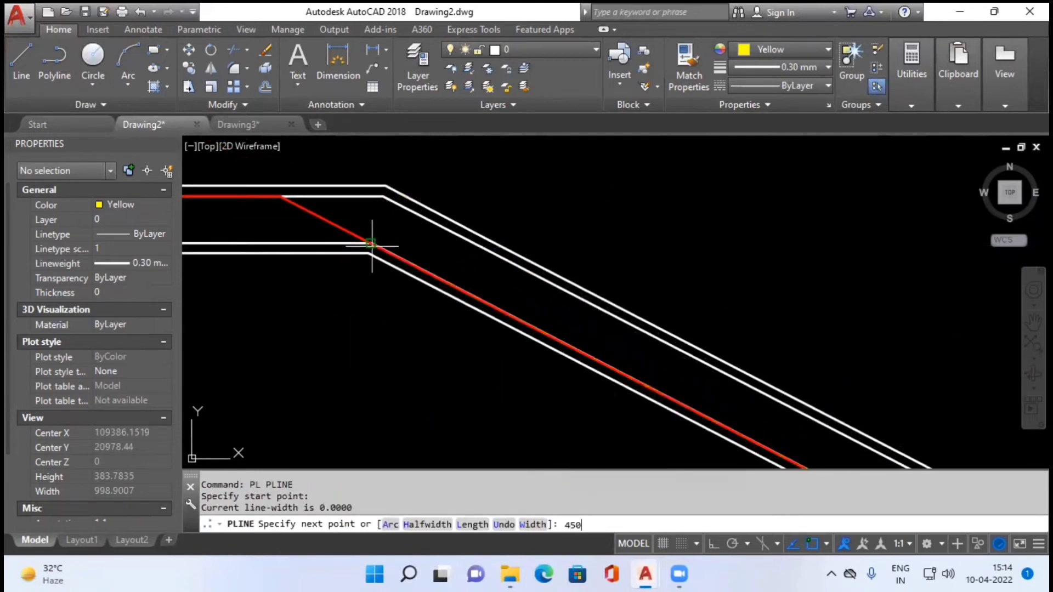
pyautogui.press('Return')
pyautogui.moveTo(662, 348); pyautogui.dragTo(386, 154, button='middle')
pyautogui.press('Escape')
pyautogui.scroll(-3, 706, 364)
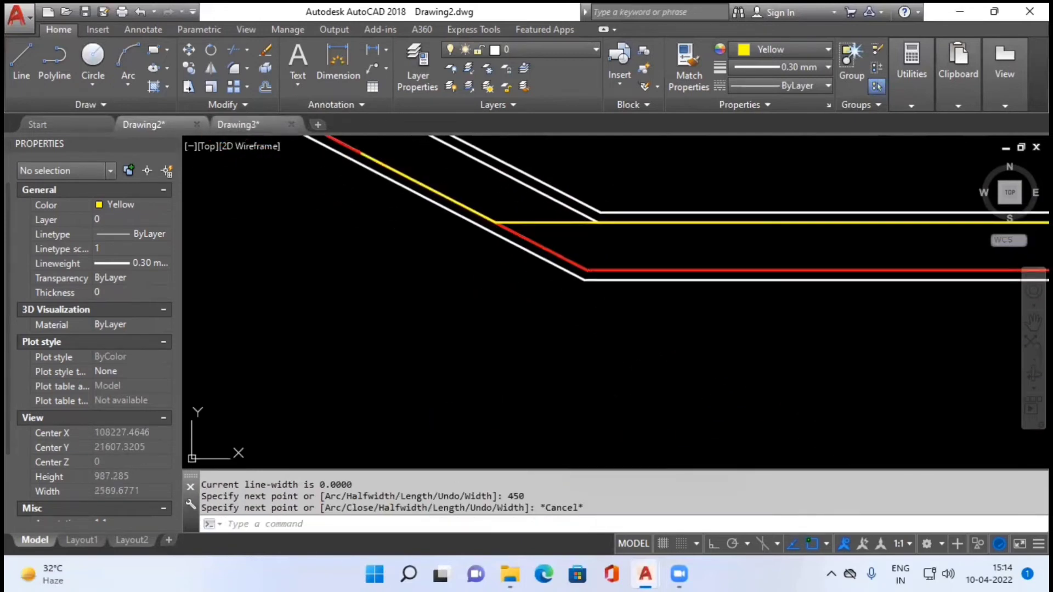
pyautogui.scroll(3, 487, 216)
# - Join the yellow and red polylines into one with JOIN
pyautogui.click(513, 237)
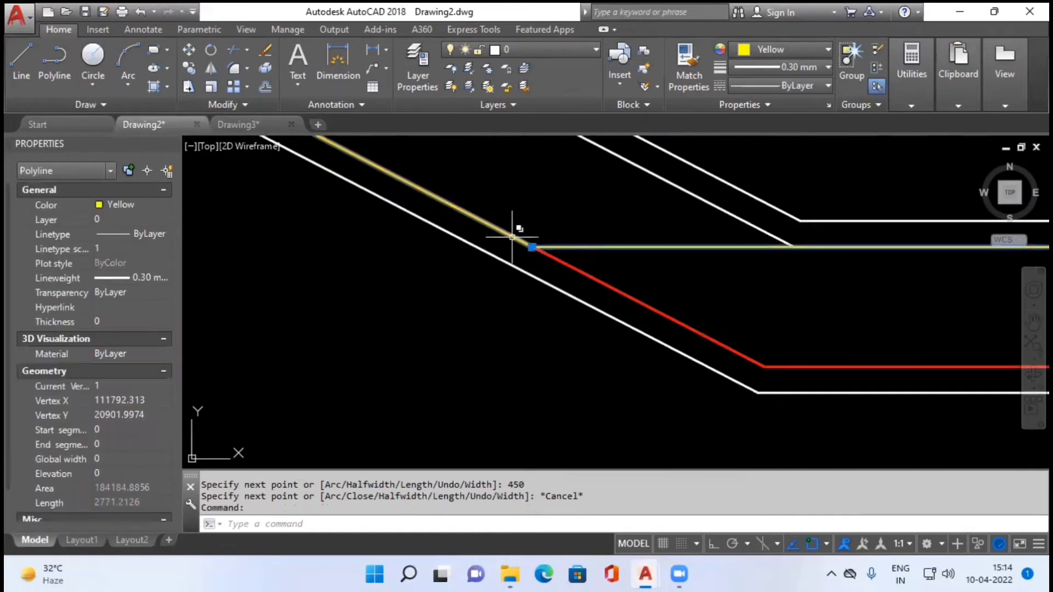
pyautogui.click(506, 232)
pyautogui.click(568, 290)
pyautogui.write('j')
pyautogui.press('Return')
pyautogui.scroll(-5, 573, 294)
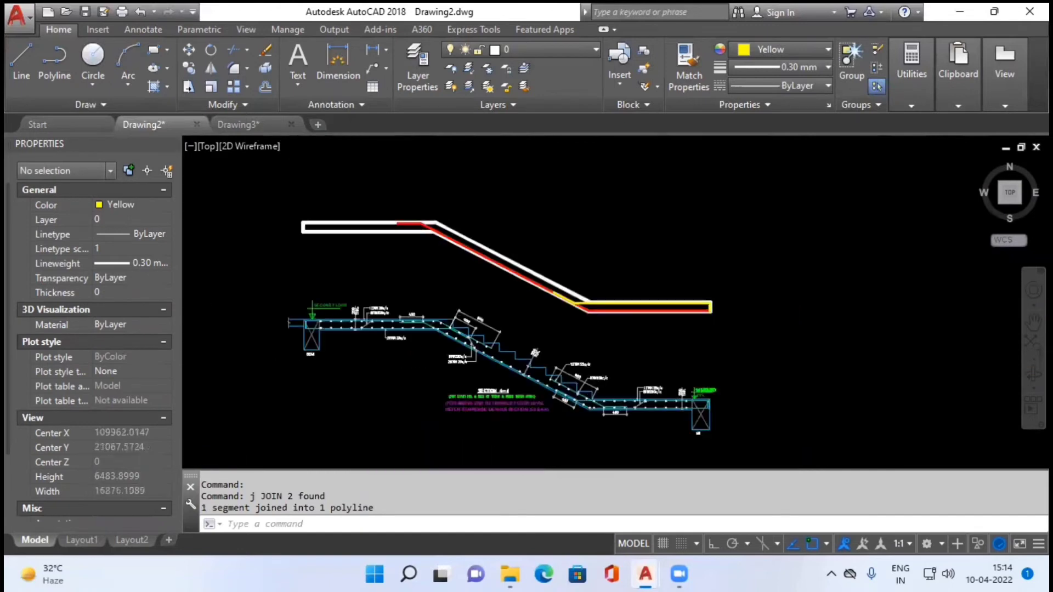
pyautogui.scroll(6, 592, 367)
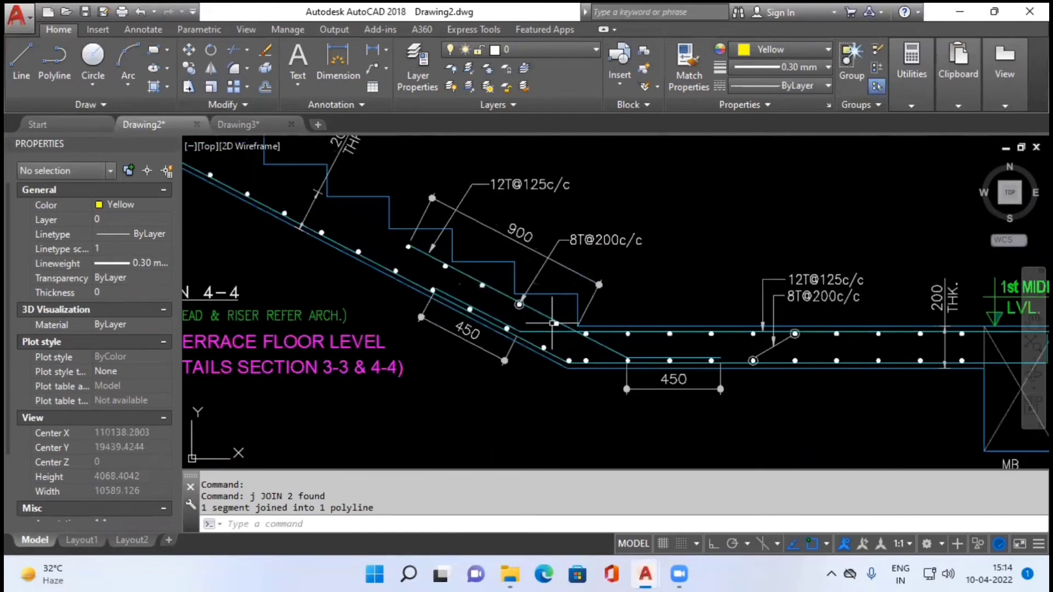